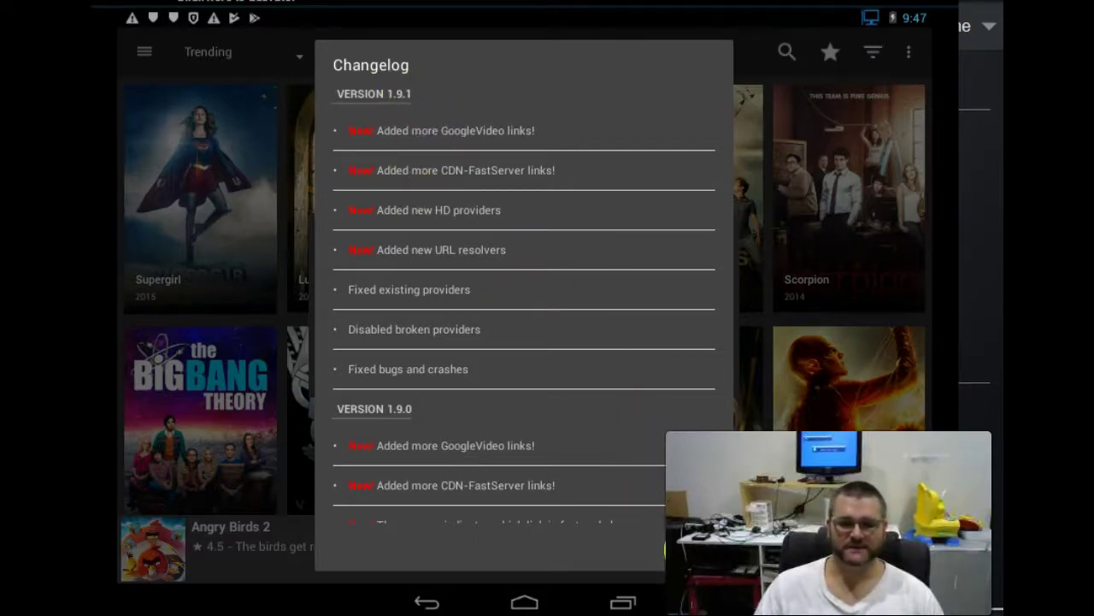
# - Close the changelog and clear the Facebook like prompt with Don't ask again enabled
pyautogui.click(697, 551)
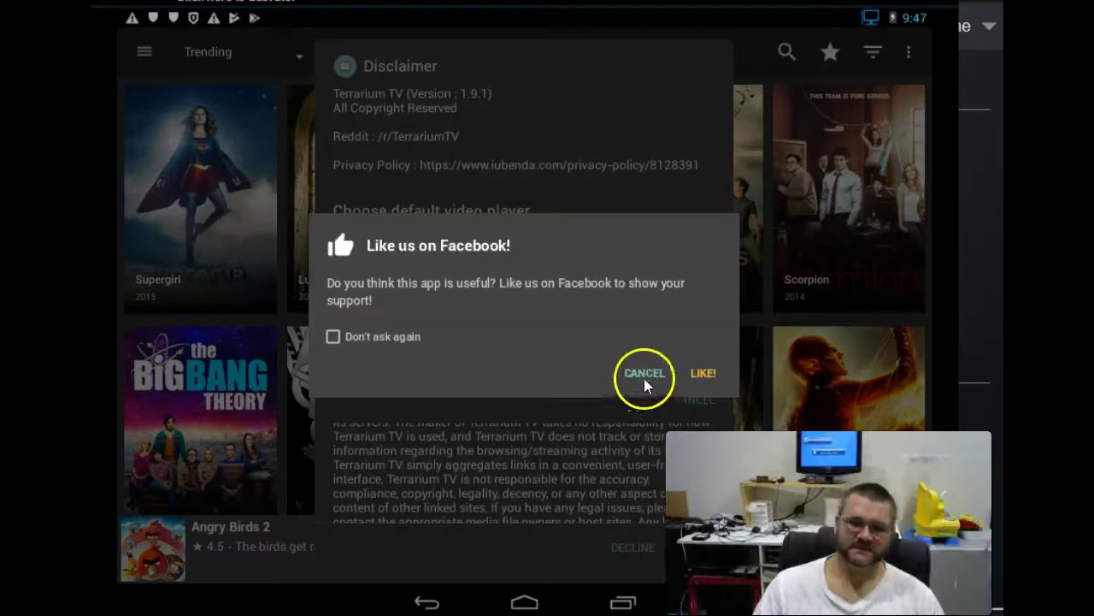
pyautogui.click(414, 341)
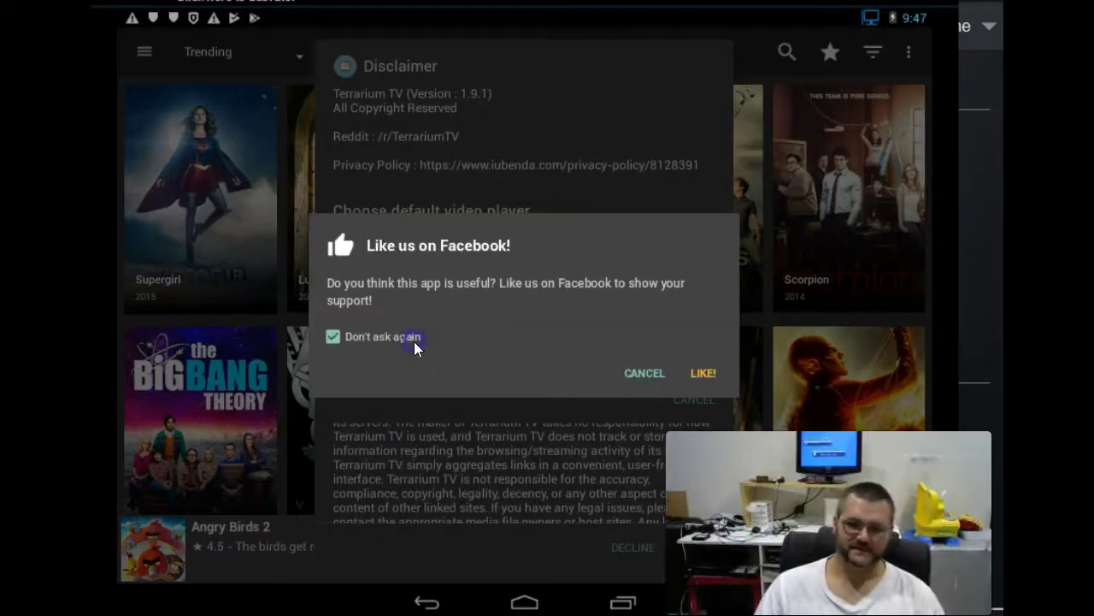
pyautogui.click(695, 371)
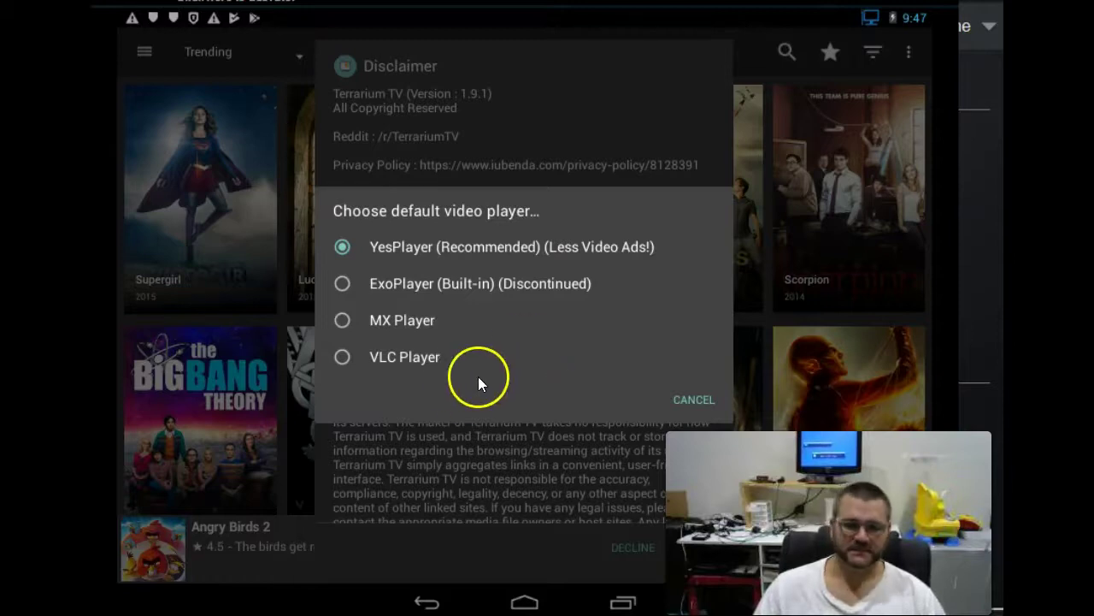
# - Choose VLC Player as the default video player and accept the disclaimer
pyautogui.click(379, 360)
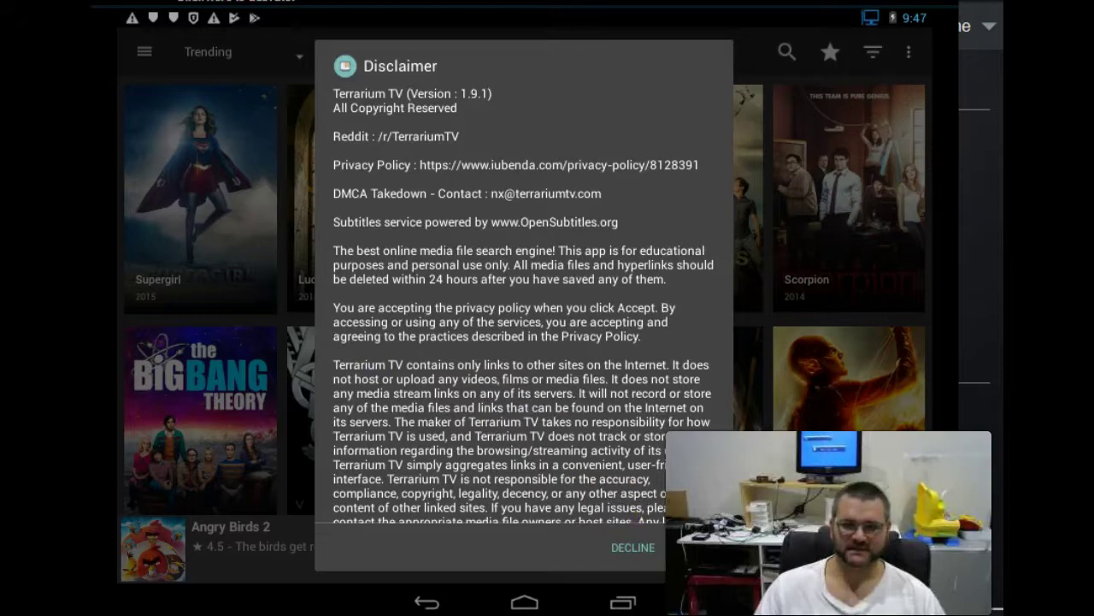
pyautogui.click(699, 548)
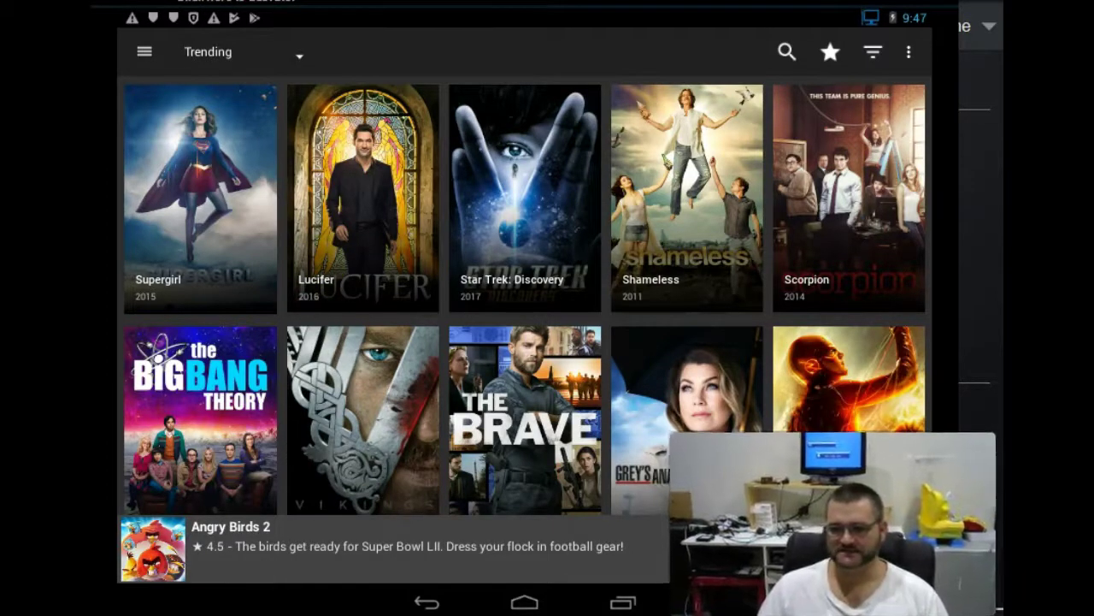
# - Open the app settings and enable Show HD links only and Filter out CAM version links
pyautogui.click(145, 53)
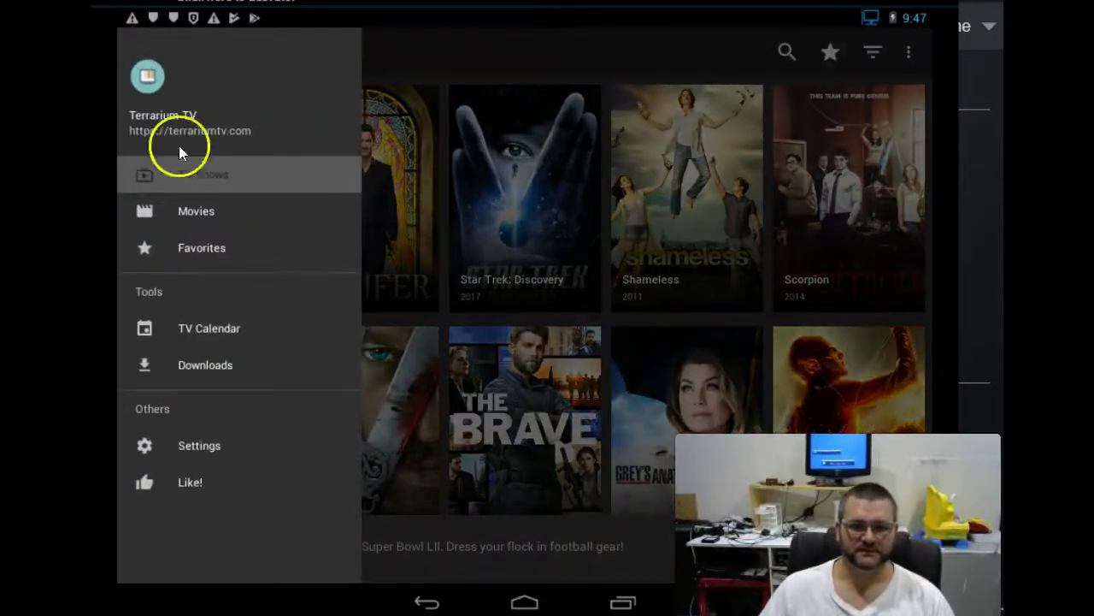
pyautogui.click(214, 453)
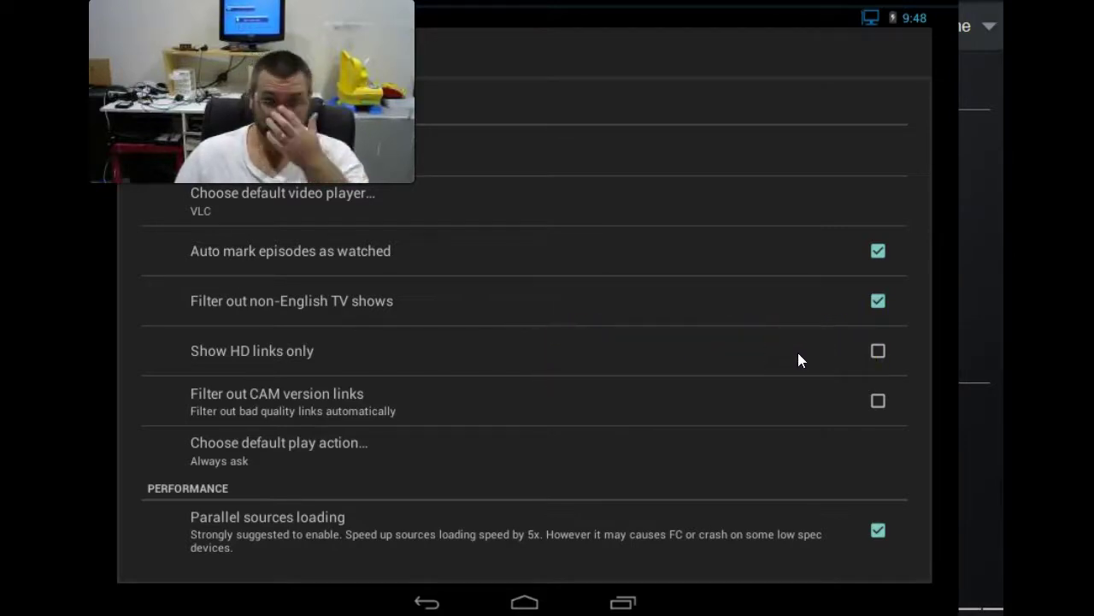
pyautogui.click(721, 358)
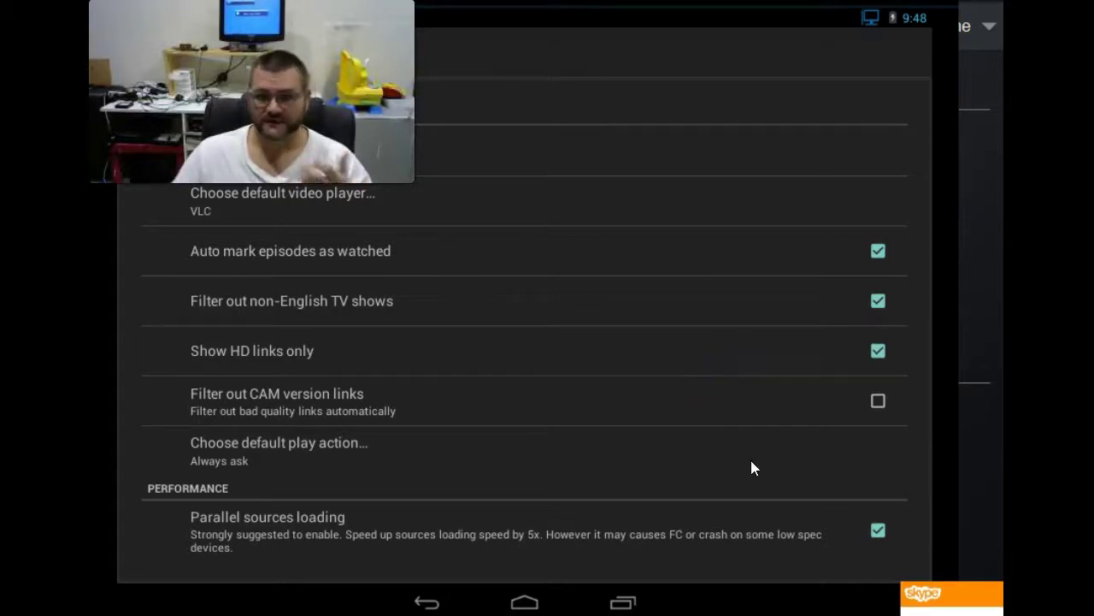
pyautogui.click(601, 407)
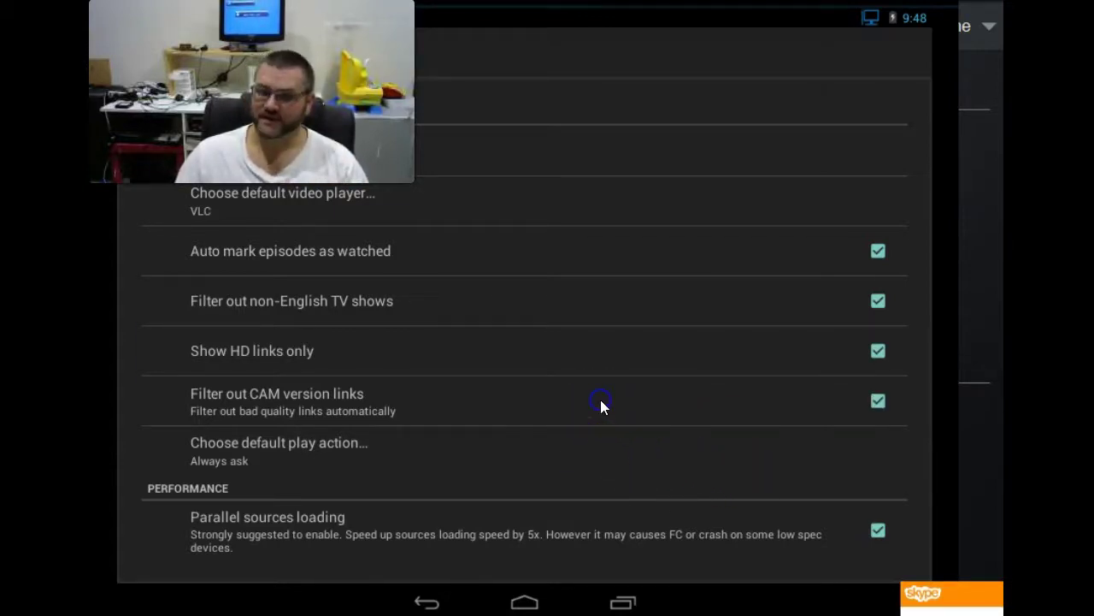
# - Set the default play action to Play
pyautogui.click(383, 447)
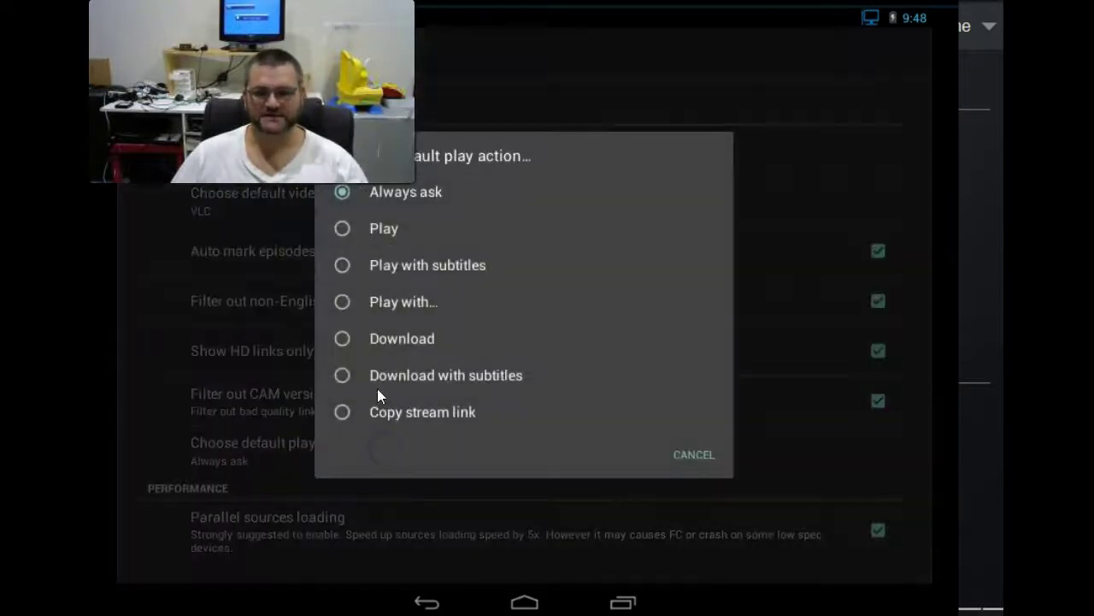
pyautogui.click(389, 237)
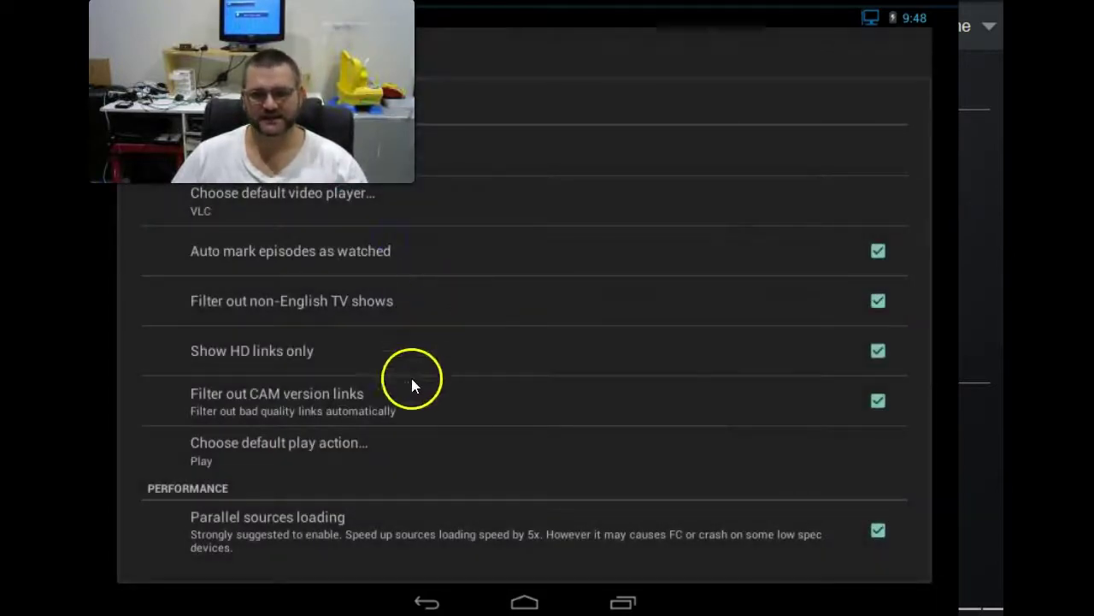
pyautogui.click(351, 444)
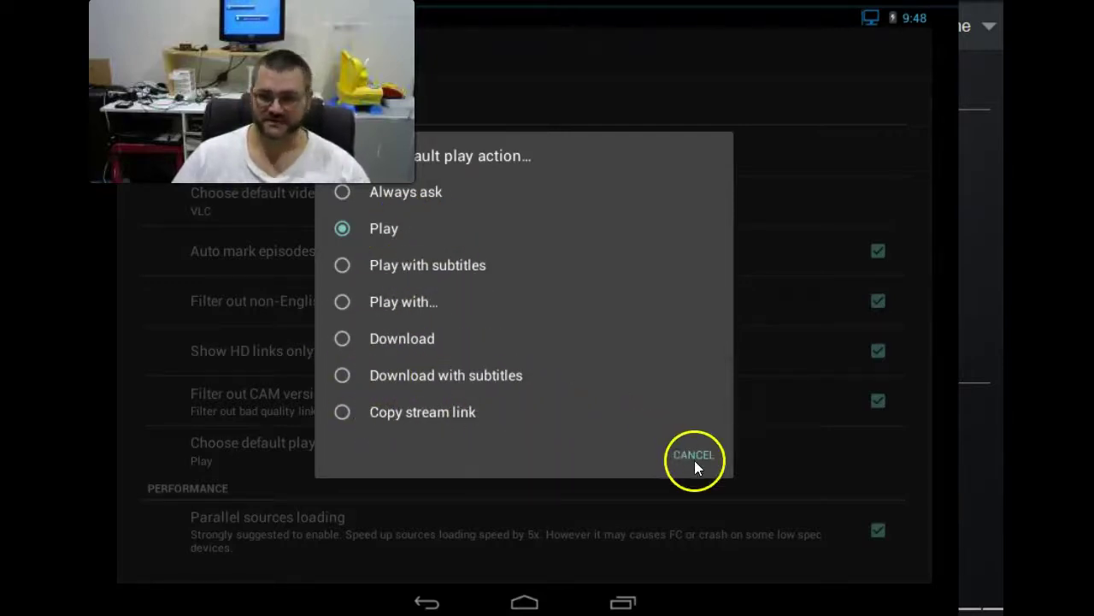
pyautogui.click(376, 231)
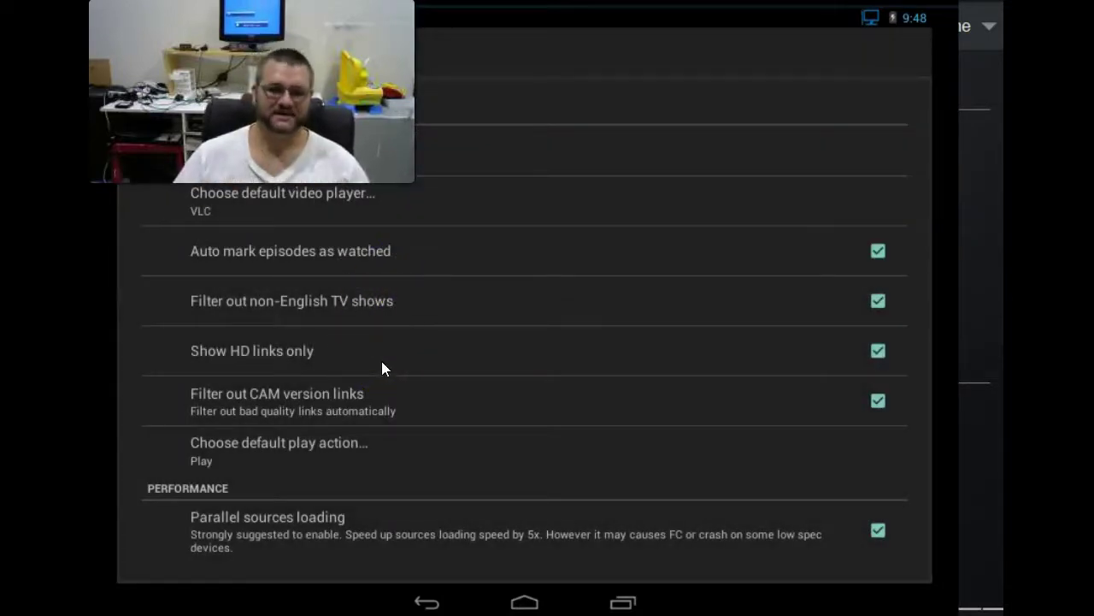
# - Disable Resolve all links immediately and Auto resolve HD links only in the performance settings
pyautogui.press('Down')
pyautogui.press('Down')
pyautogui.press('Down')
pyautogui.press('Down')
pyautogui.press('Down')
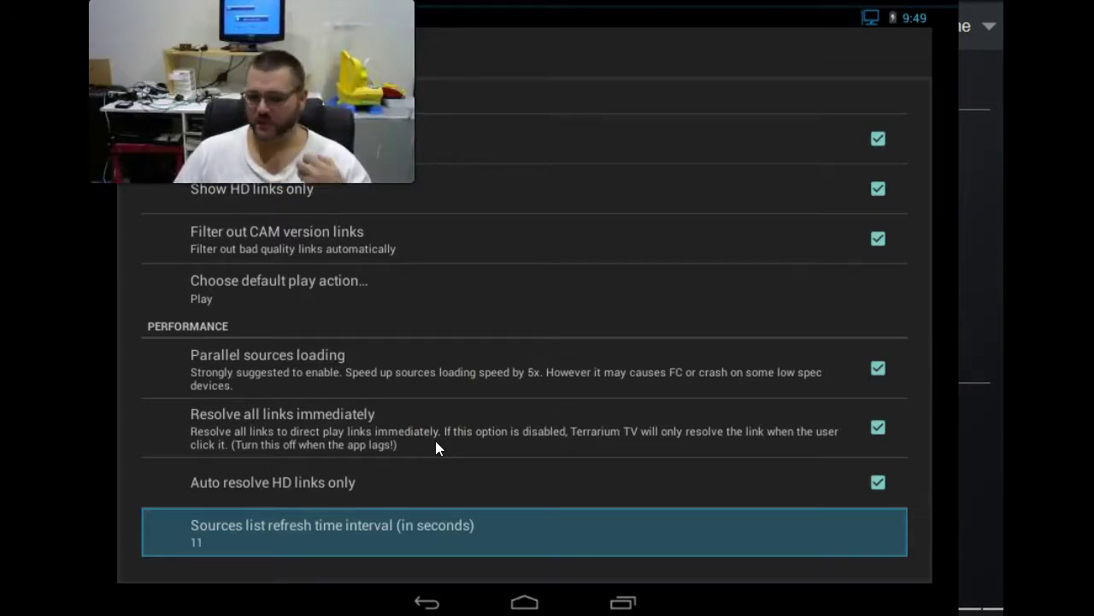
pyautogui.moveTo(430, 450); pyautogui.dragTo(331, 392)
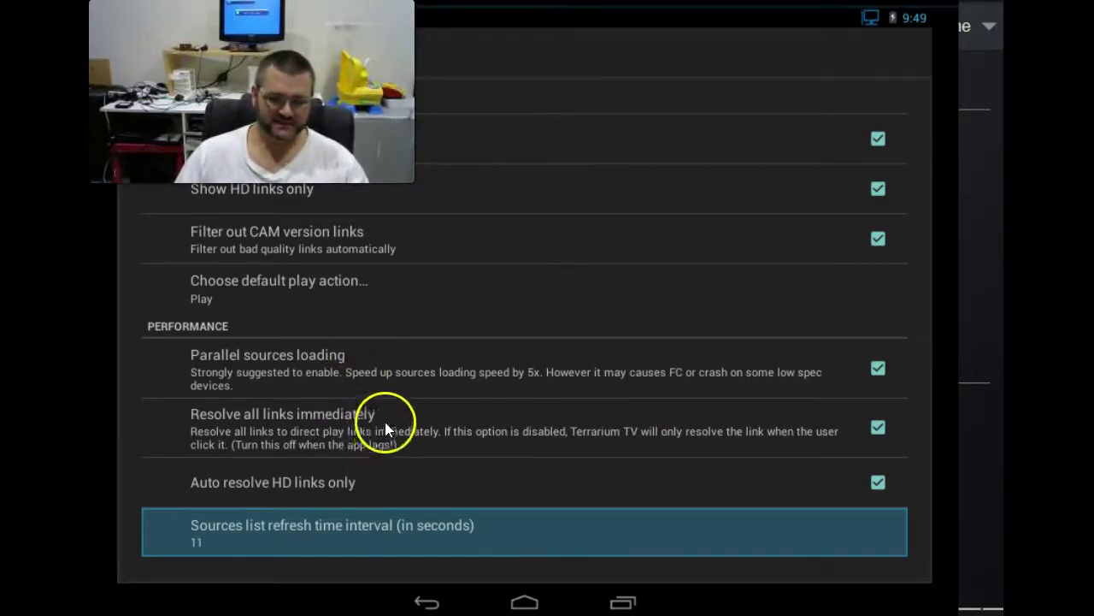
pyautogui.click(876, 426)
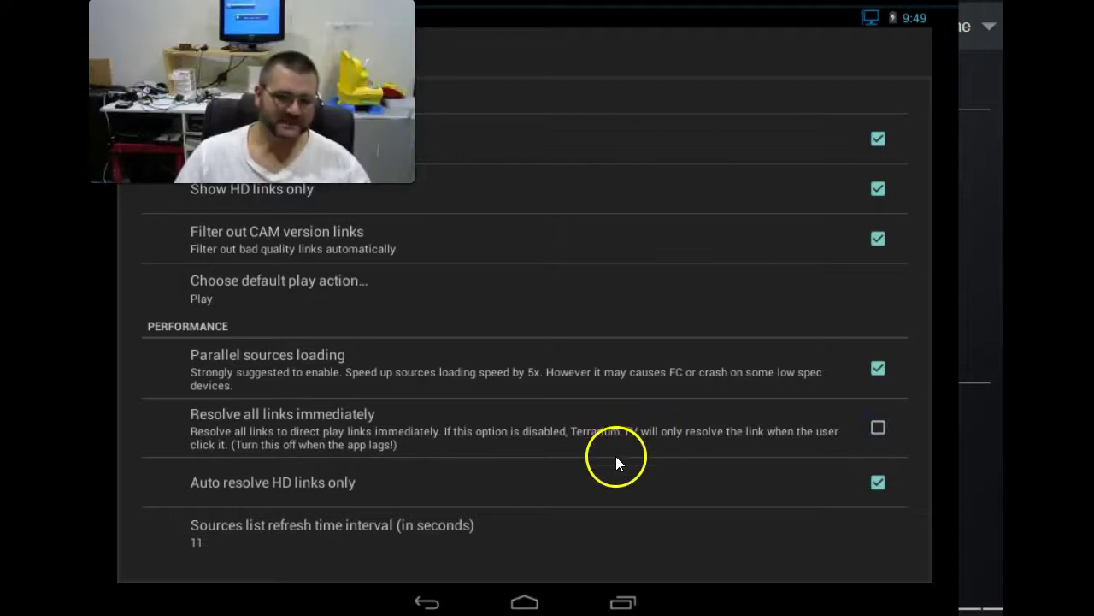
pyautogui.click(607, 478)
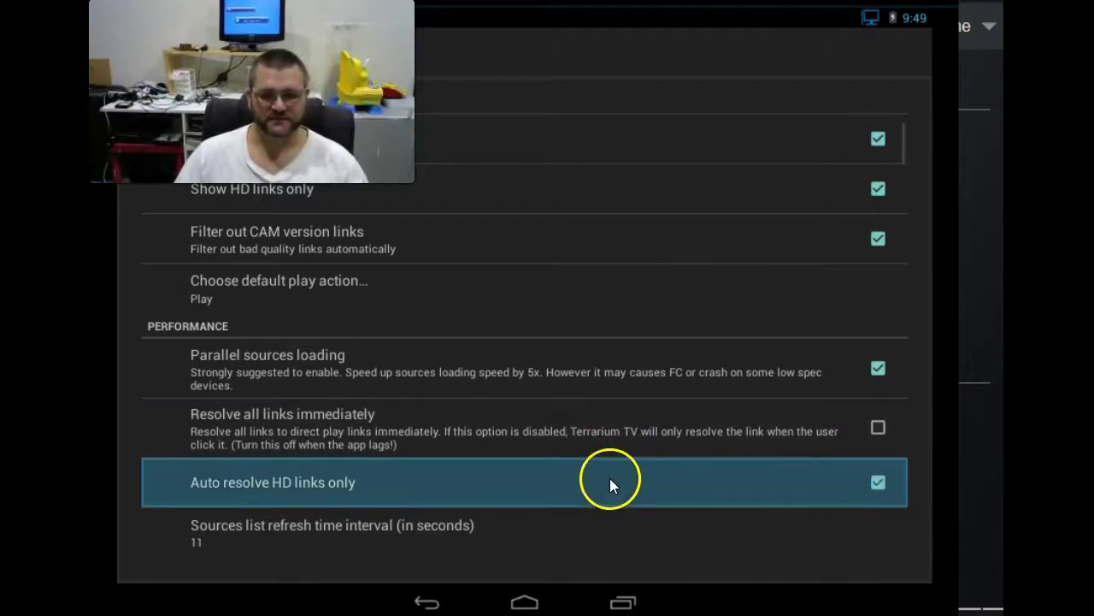
pyautogui.click(872, 479)
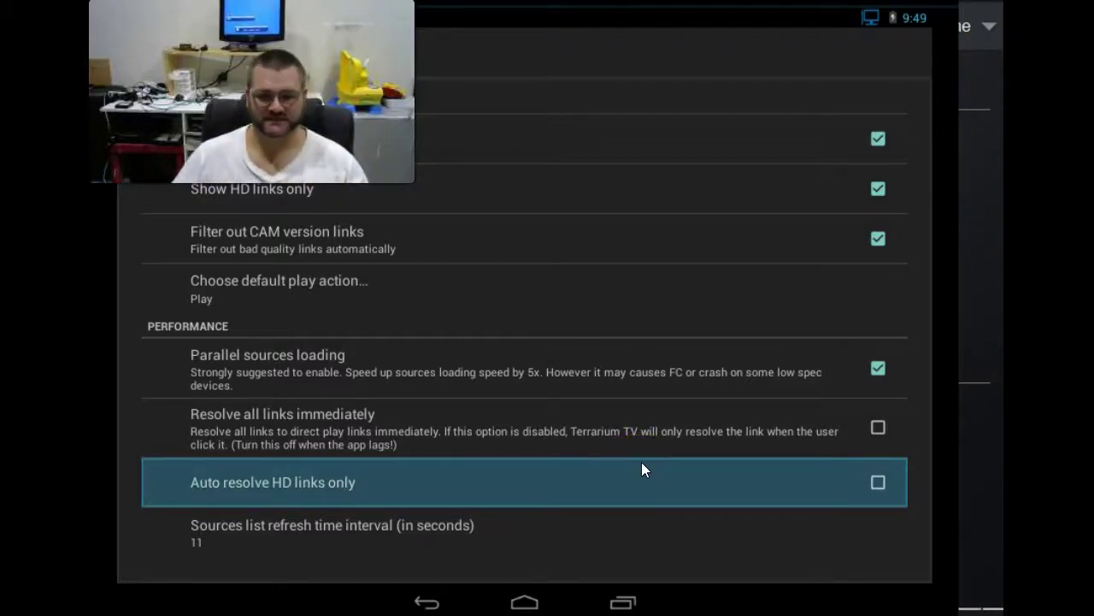
# - Set the sources list refresh time interval to 15 seconds
pyautogui.scroll(-1, 643, 463)
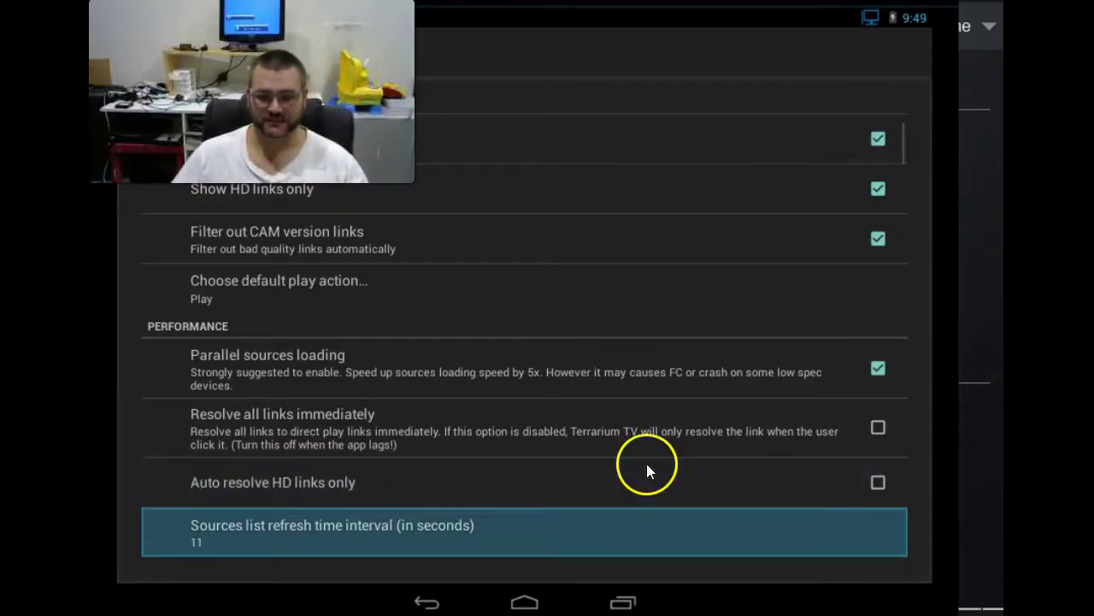
pyautogui.click(326, 531)
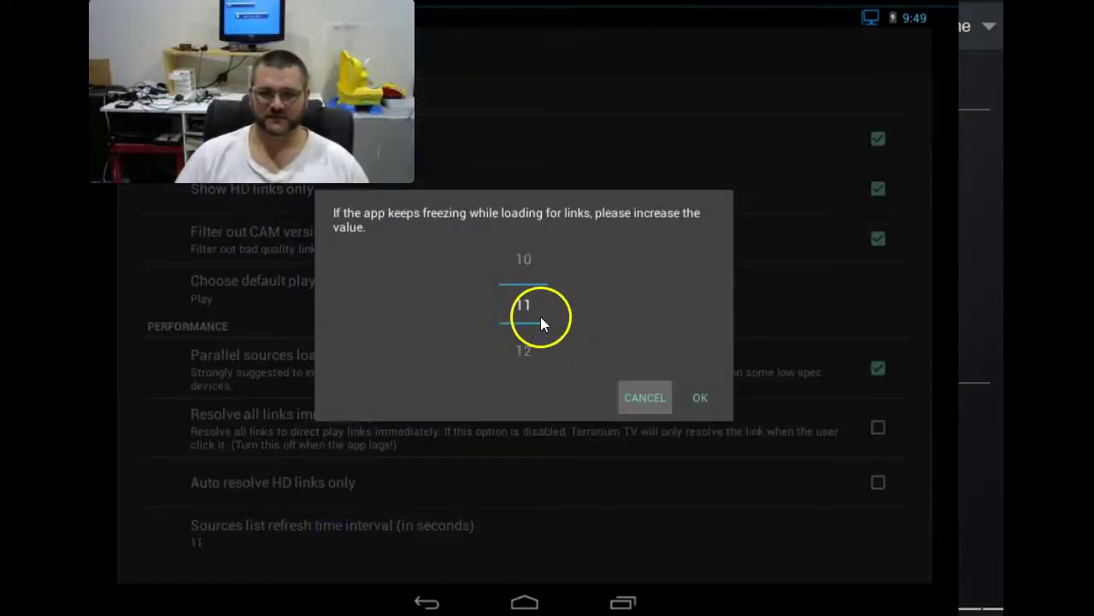
pyautogui.moveTo(541, 316); pyautogui.dragTo(524, 285)
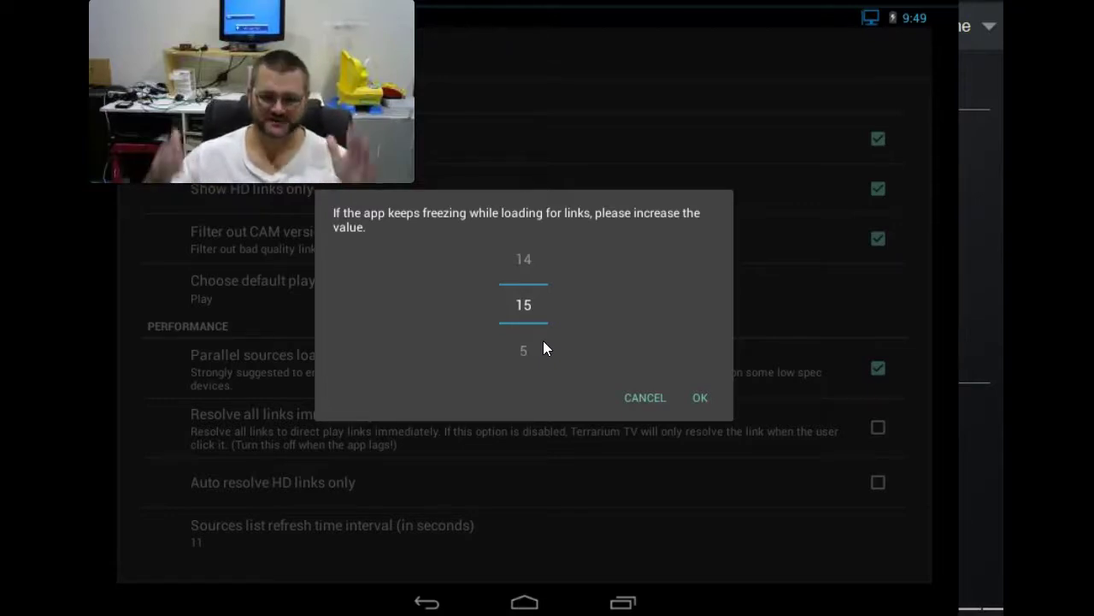
pyautogui.click(693, 394)
# - Look through the new movie release, Trakt.tv and playback settings down to the user interface options
pyautogui.moveTo(584, 533); pyautogui.dragTo(596, 285)
pyautogui.moveTo(660, 505); pyautogui.dragTo(694, 260)
pyautogui.press('Down')
pyautogui.press('Down')
pyautogui.press('Down')
pyautogui.press('Down')
pyautogui.press('Down')
pyautogui.press('Down')
pyautogui.press('Down')
pyautogui.press('Down')
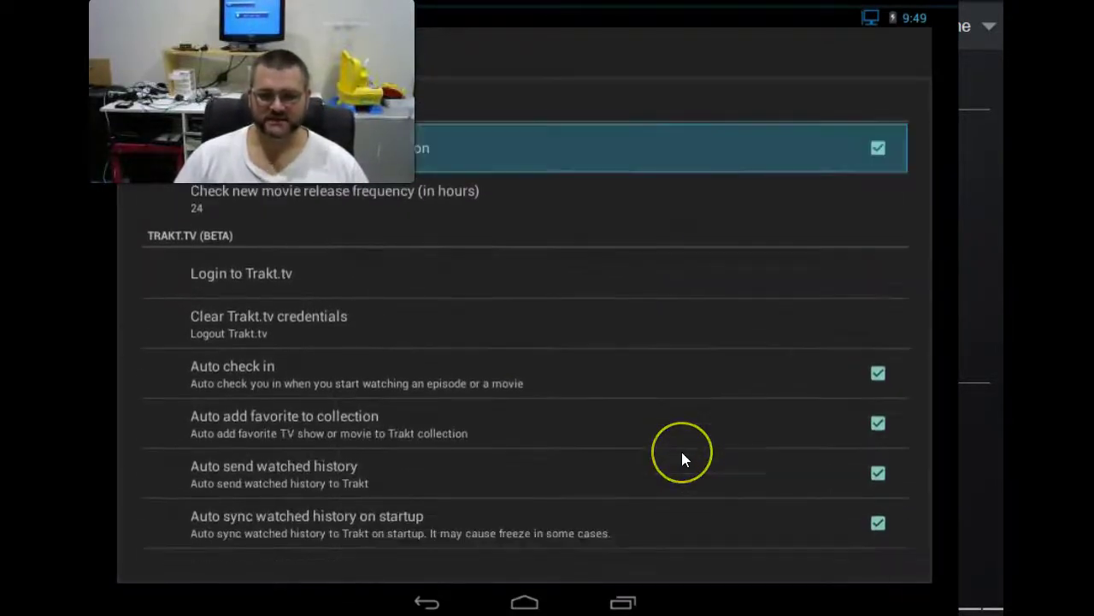
pyautogui.press('Down')
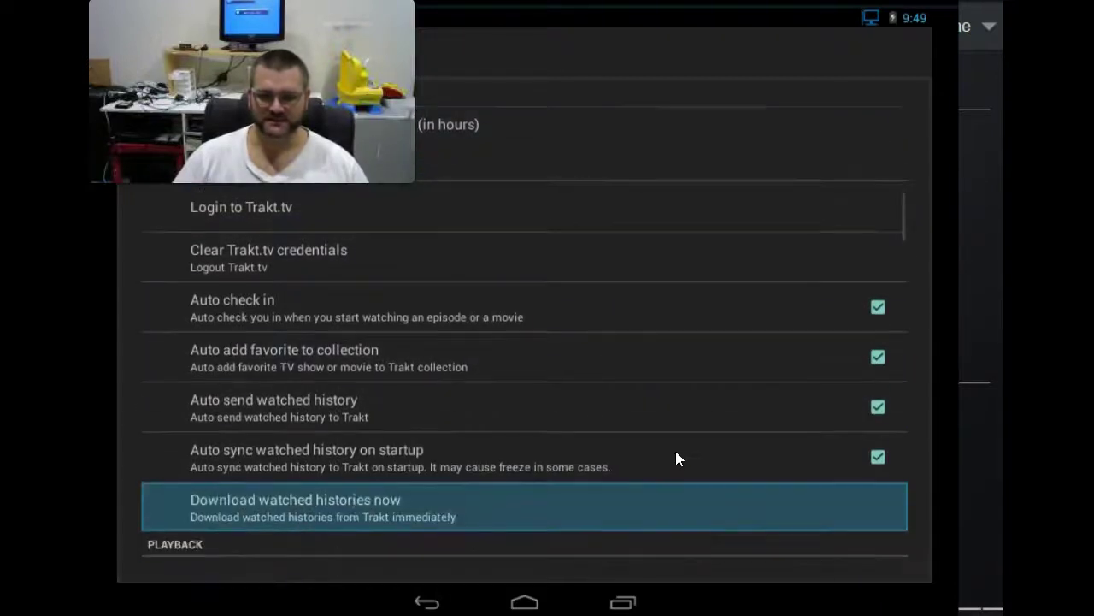
pyautogui.press('Down')
pyautogui.moveTo(664, 481); pyautogui.dragTo(670, 323)
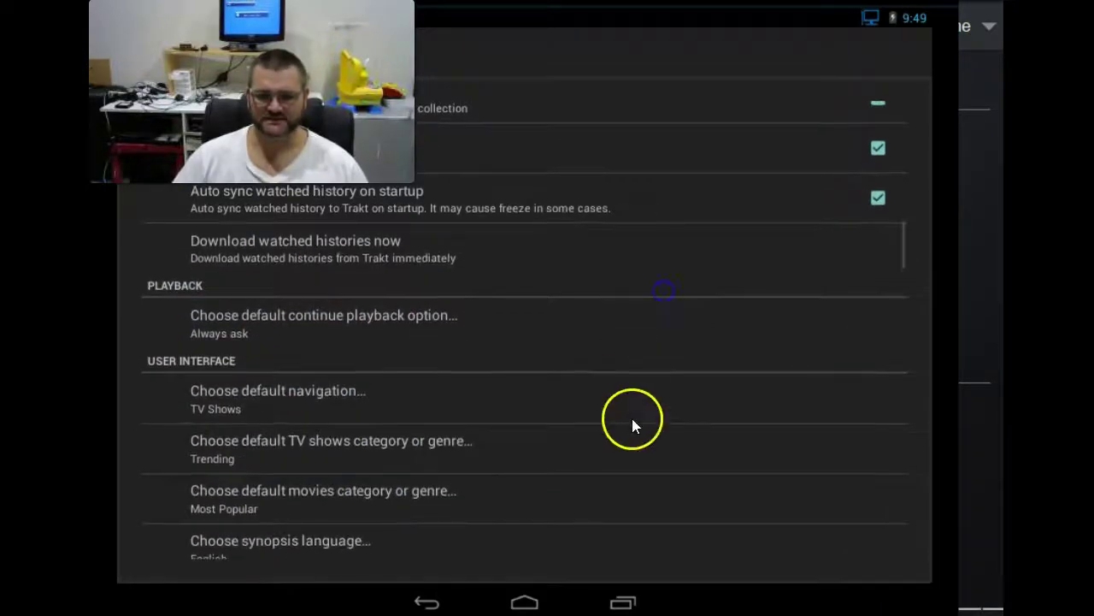
pyautogui.moveTo(633, 422); pyautogui.dragTo(655, 327)
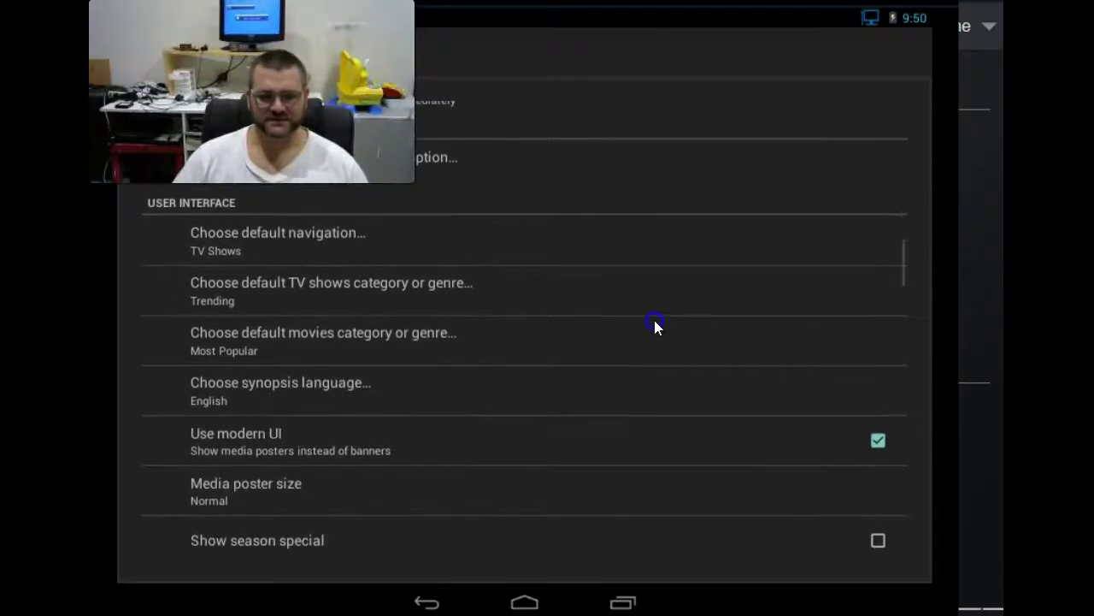
# - Enable Show season special and disable Hide unaired season and Hide unaired episode in the user interface settings
pyautogui.scroll(-3, 654, 323)
pyautogui.moveTo(638, 380); pyautogui.dragTo(642, 346)
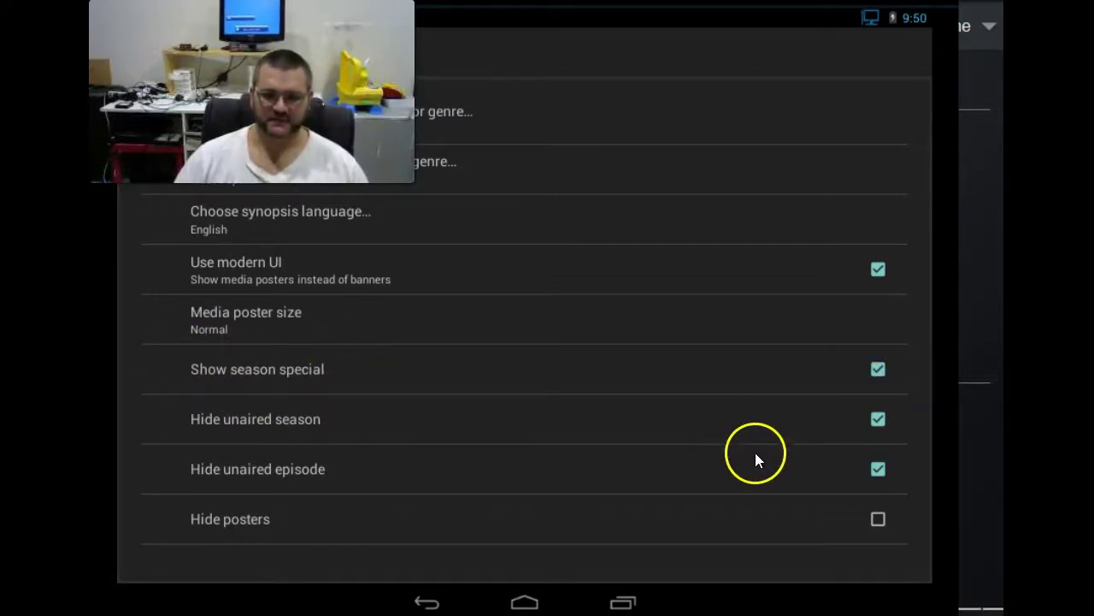
pyautogui.click(881, 423)
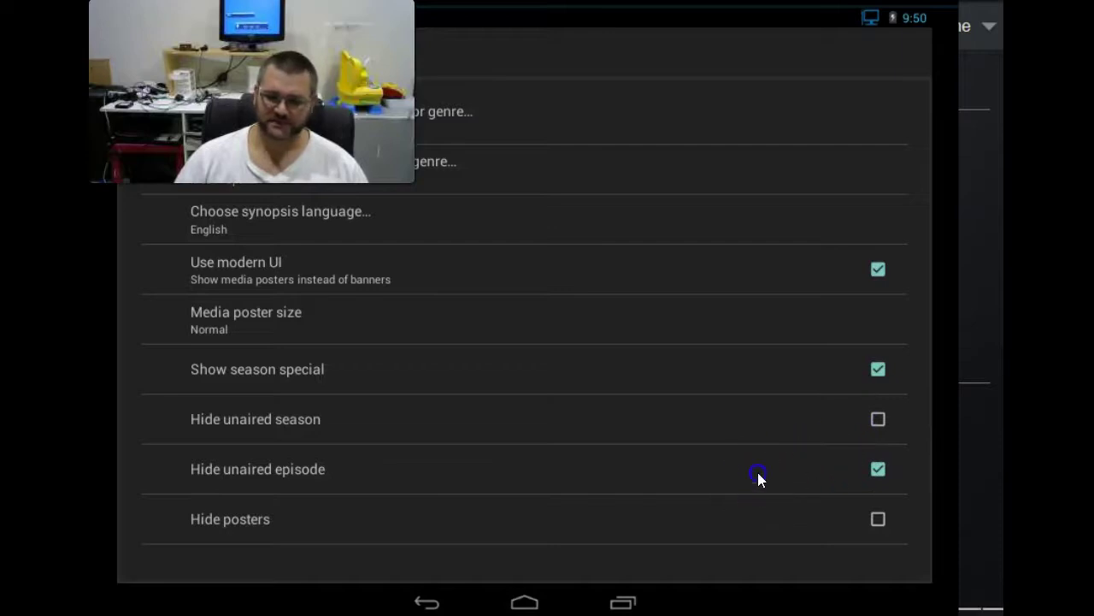
pyautogui.moveTo(759, 473); pyautogui.dragTo(762, 418)
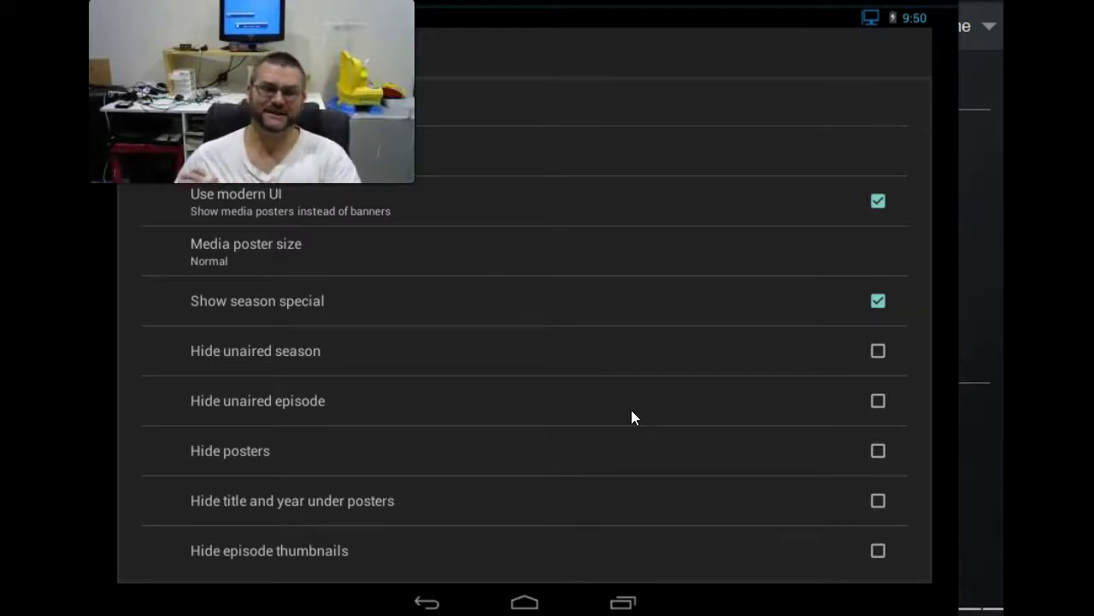
# - Enable Force Android TV mode and Simple scrolling on Android TV
pyautogui.moveTo(631, 410); pyautogui.dragTo(632, 375)
pyautogui.moveTo(598, 480); pyautogui.dragTo(608, 349)
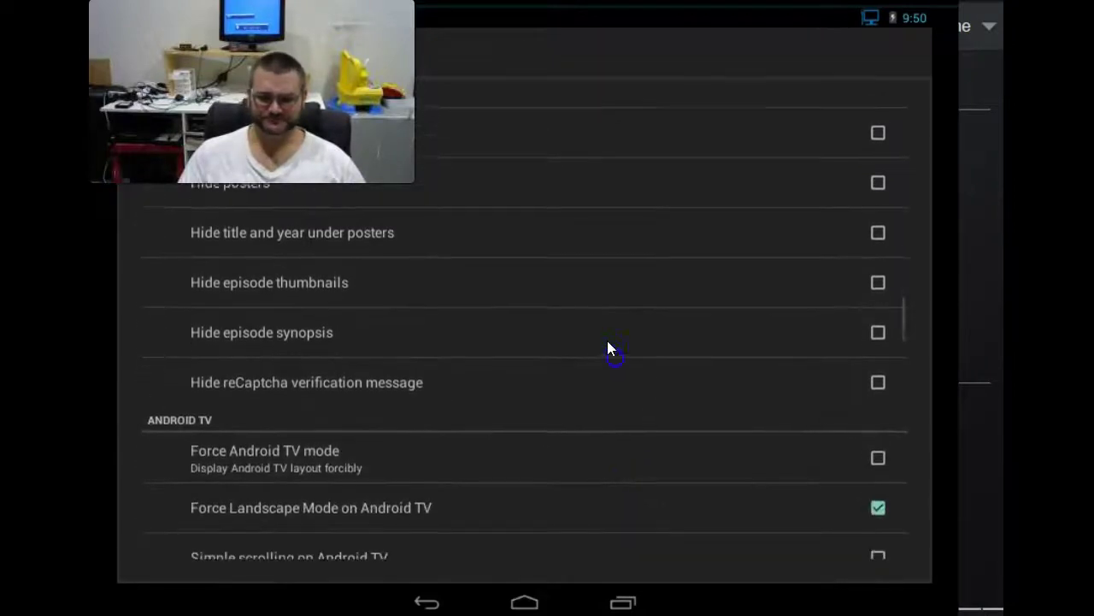
pyautogui.moveTo(601, 520); pyautogui.dragTo(614, 417)
pyautogui.moveTo(227, 367); pyautogui.dragTo(305, 351)
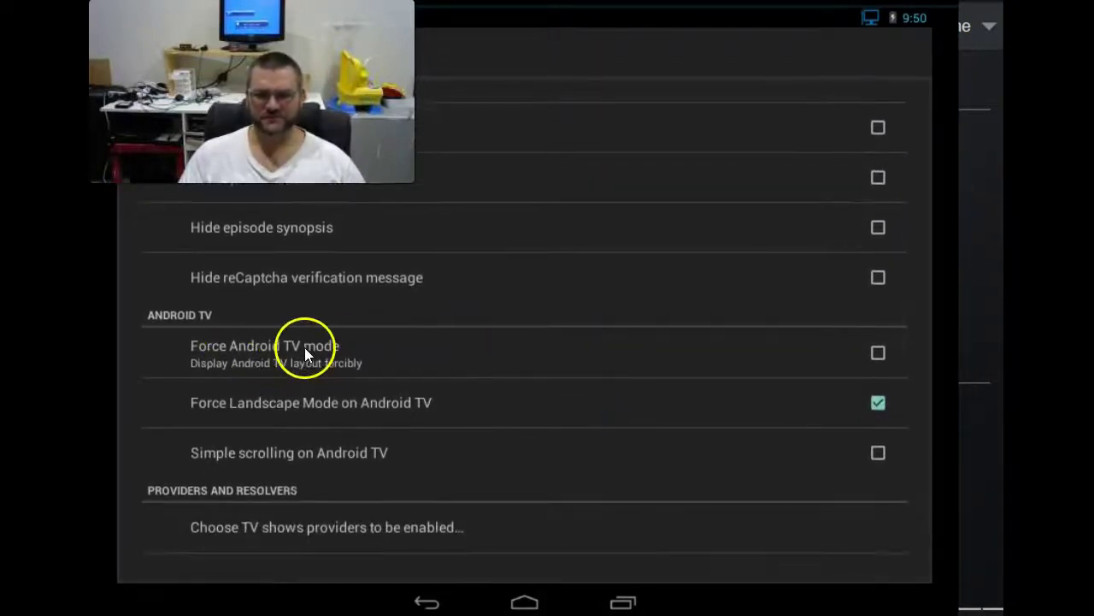
pyautogui.click(880, 355)
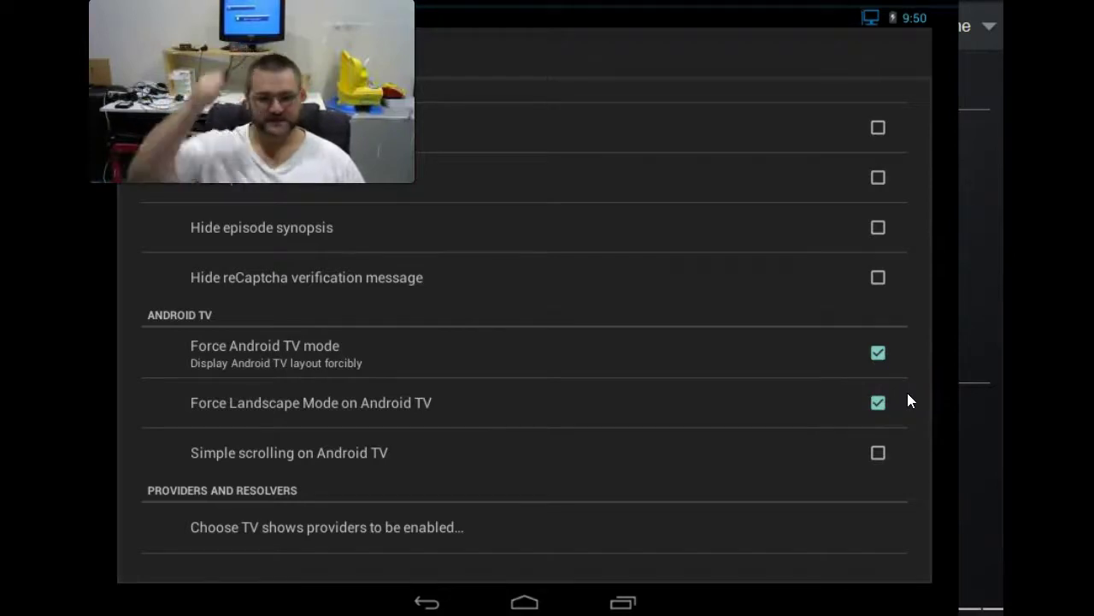
pyautogui.moveTo(775, 514); pyautogui.dragTo(891, 445)
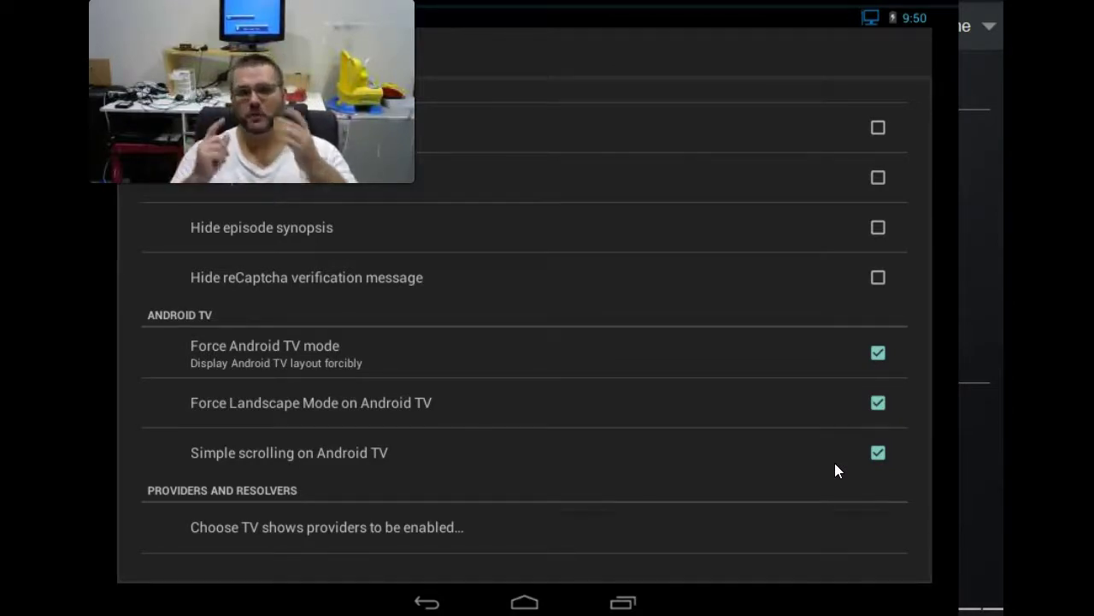
# - Look through the providers and resolvers, Alluc, Real-Debrid, download and subtitle settings
pyautogui.scroll(-3, 579, 461)
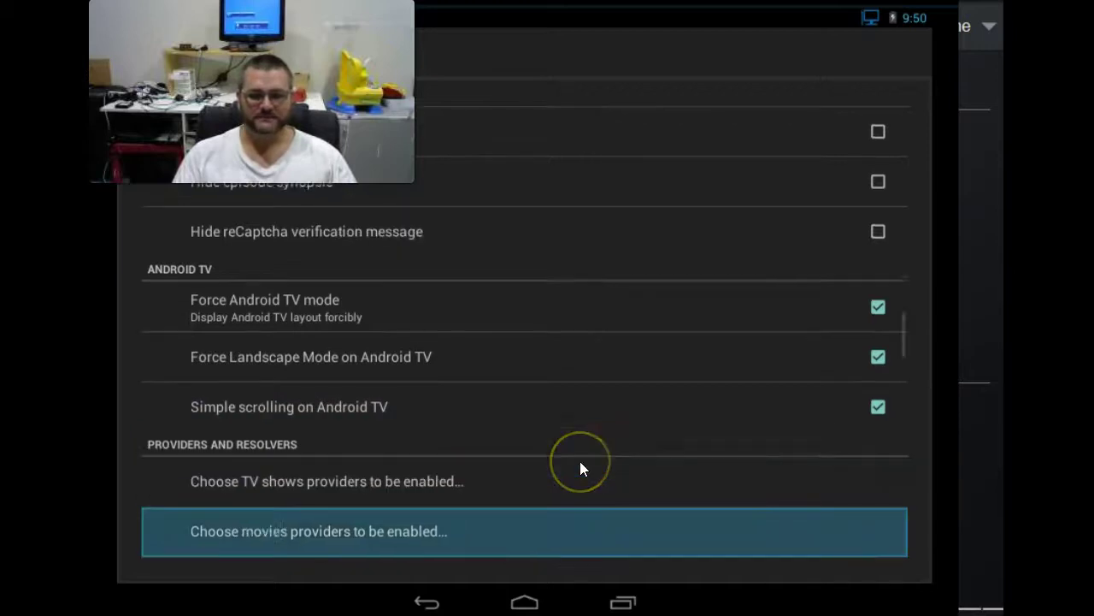
pyautogui.scroll(-3, 581, 462)
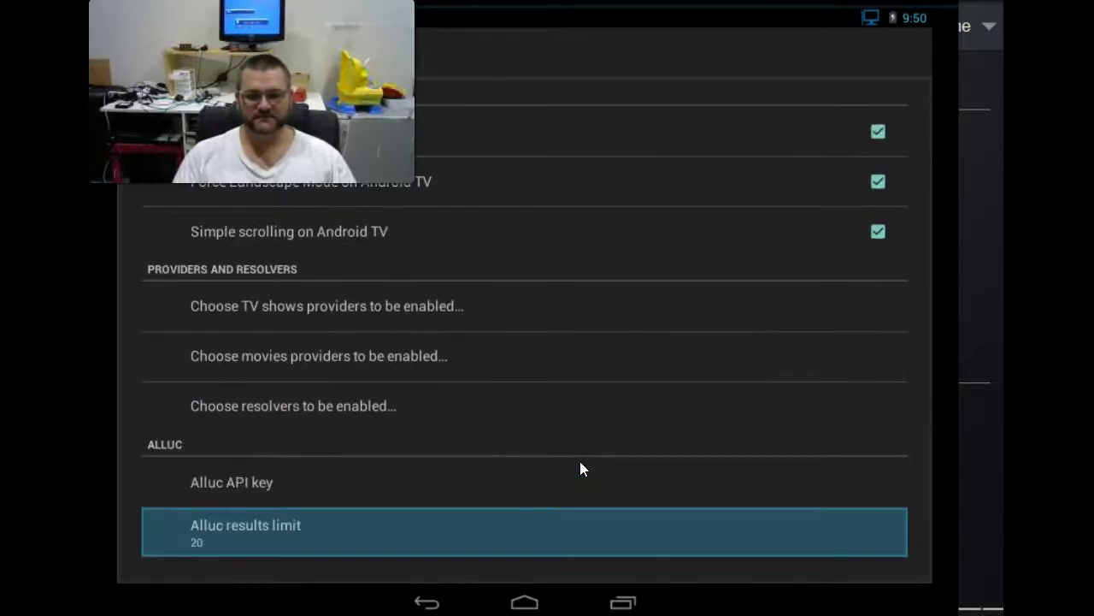
pyautogui.scroll(-4, 579, 469)
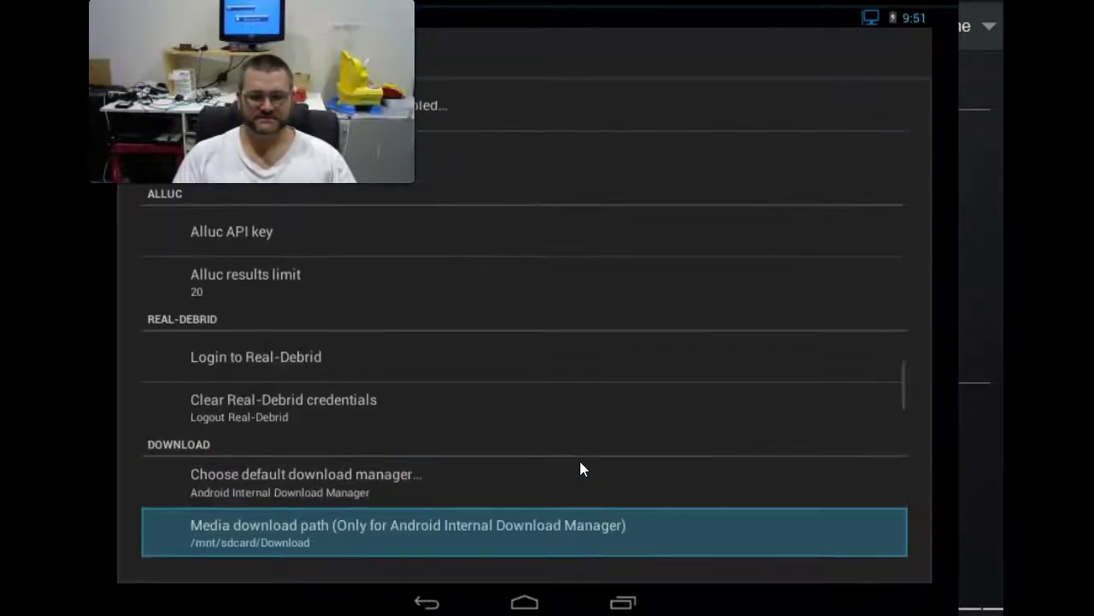
pyautogui.scroll(-4, 579, 468)
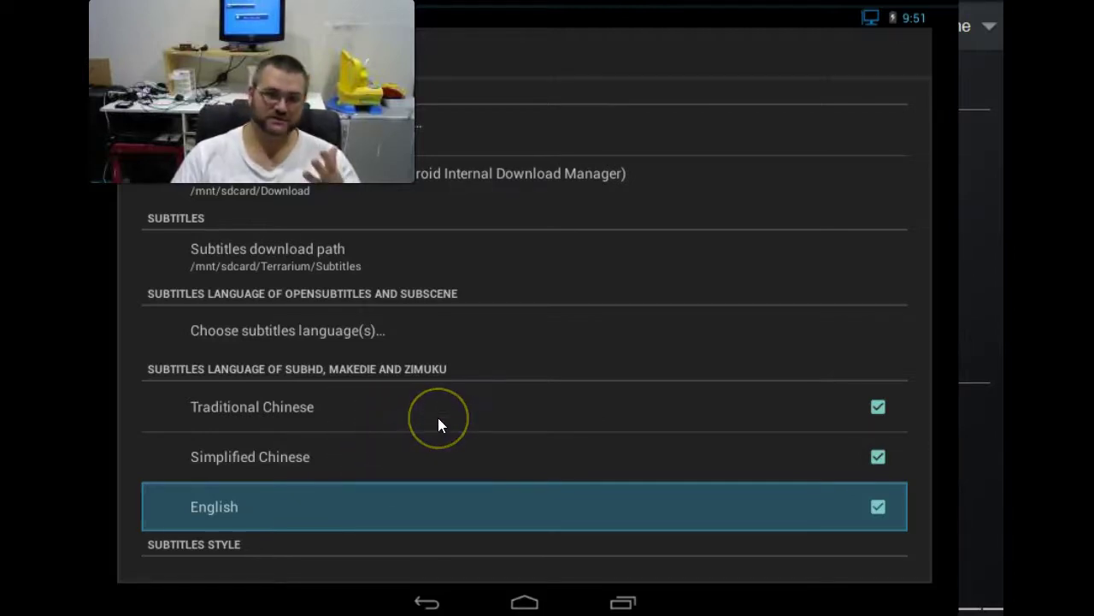
pyautogui.scroll(-2, 438, 417)
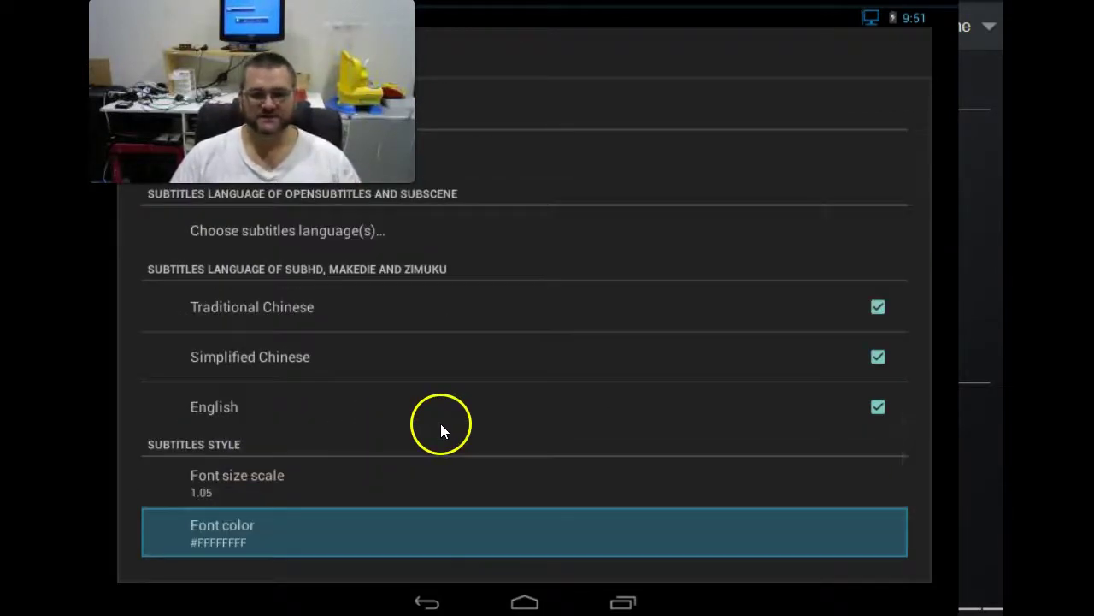
pyautogui.scroll(-2, 440, 423)
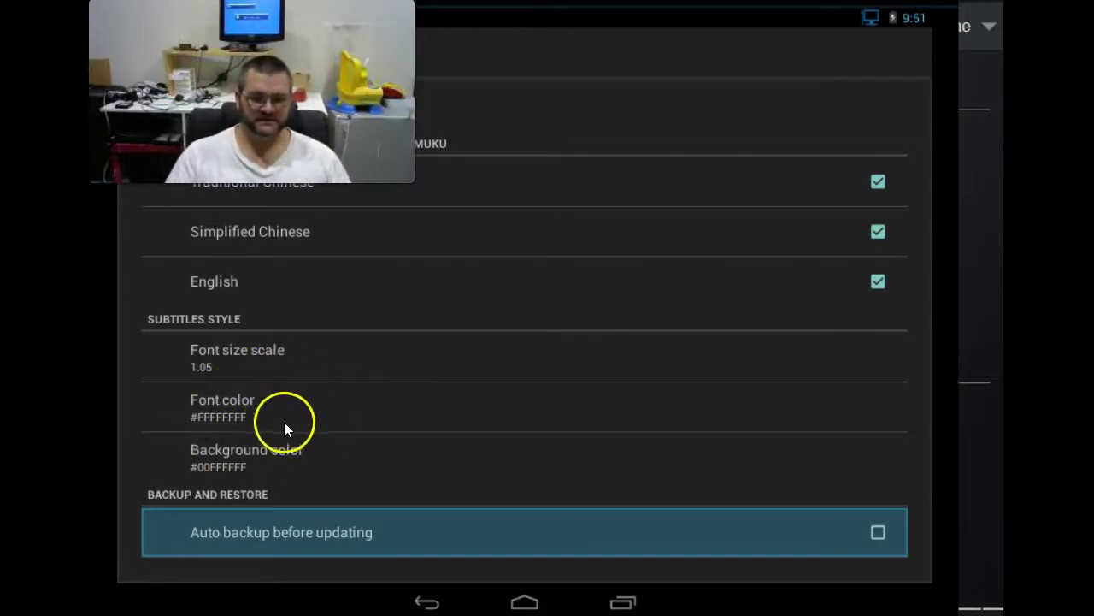
# - Look through the backup and restore options and the remaining entries under Others at the end of the settings
pyautogui.press('Down')
pyautogui.press('Down')
pyautogui.press('Down')
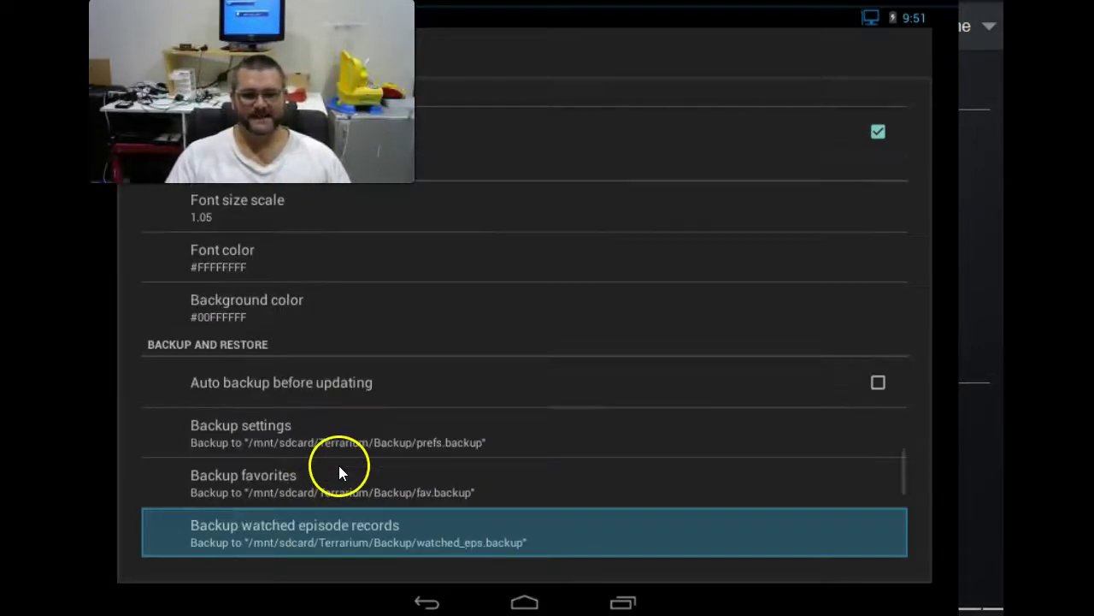
pyautogui.press('Down')
pyautogui.press('Down')
pyautogui.press('Down')
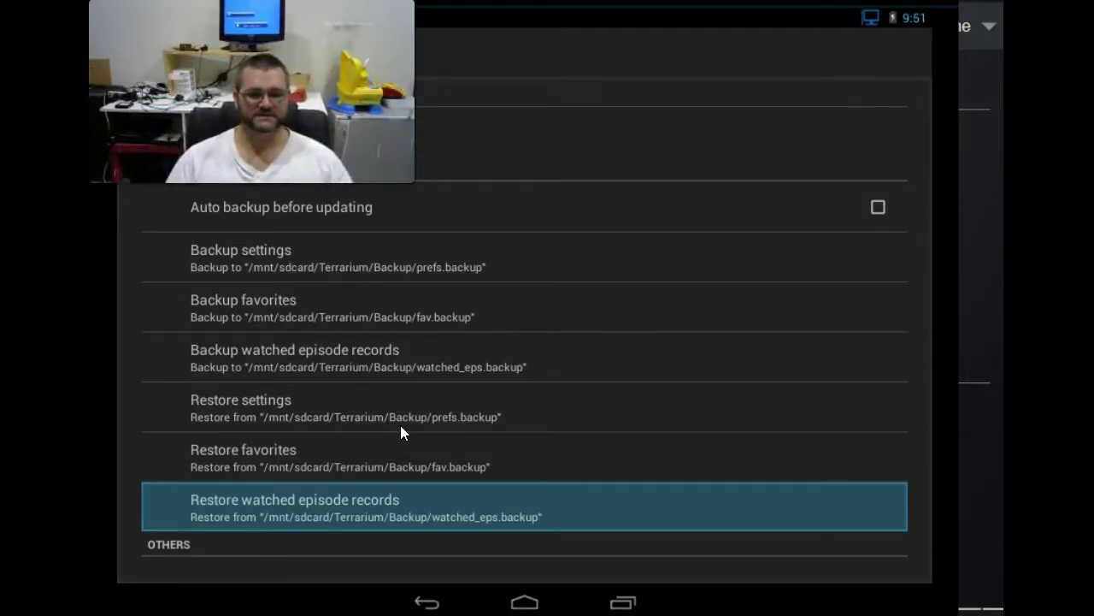
pyautogui.press('Down')
pyautogui.press('Down')
pyautogui.press('Down')
pyautogui.press('Down')
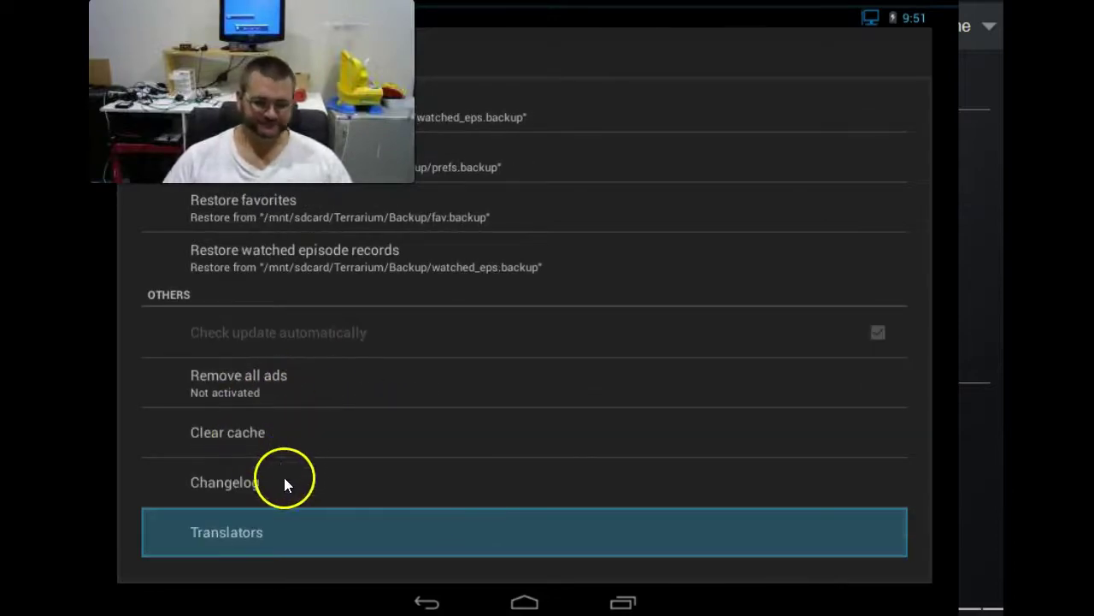
pyautogui.press('Down')
pyautogui.press('Down')
pyautogui.press('Down')
# - Return to the start of the settings list and leave the settings for the trending TV shows
pyautogui.press('Up')
pyautogui.press('Up')
pyautogui.press('Up')
pyautogui.press('Up')
pyautogui.press('Up')
pyautogui.press('Up')
pyautogui.press('Up')
pyautogui.press('Up')
pyautogui.press('Up')
pyautogui.press('Up')
pyautogui.press('Up')
pyautogui.press('Up')
pyautogui.press('Up')
pyautogui.press('Up')
pyautogui.press('Up')
pyautogui.press('Up')
pyautogui.press('Up')
pyautogui.press('Up')
pyautogui.press('Up')
pyautogui.press('Up')
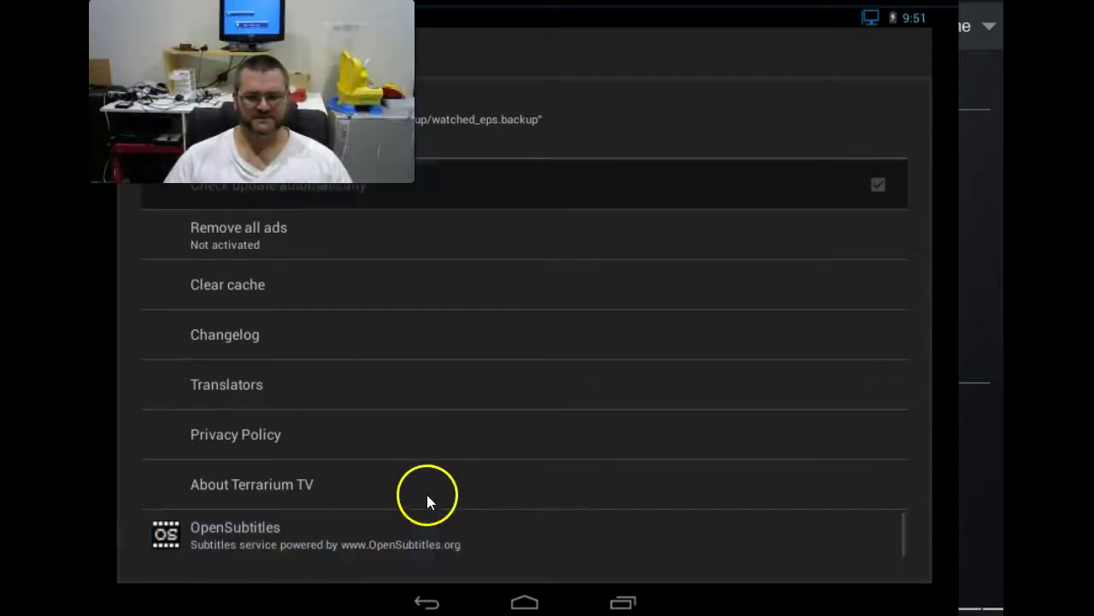
pyautogui.press('Up')
pyautogui.press('Up')
pyautogui.press('Up')
pyautogui.press('Up')
pyautogui.press('Up')
pyautogui.press('Up')
pyautogui.press('Up')
pyautogui.press('Up')
pyautogui.press('Up')
pyautogui.press('Up')
pyautogui.press('Up')
pyautogui.press('Up')
pyautogui.press('Up')
pyautogui.press('Up')
pyautogui.press('Up')
pyautogui.press('Up')
pyautogui.press('Up')
pyautogui.press('Up')
pyautogui.press('Up')
pyautogui.press('Up')
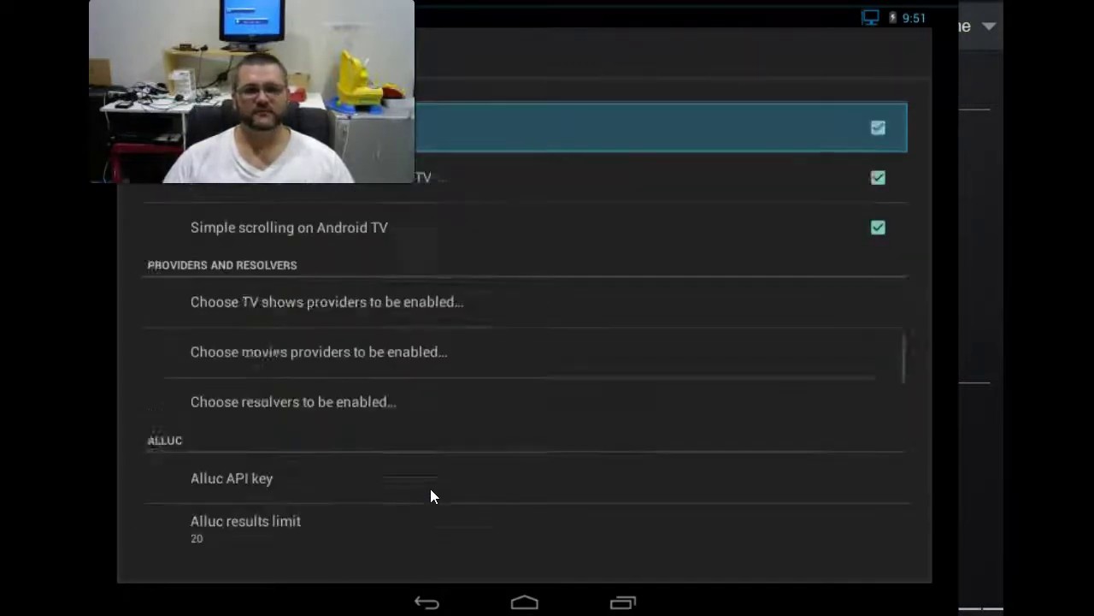
pyautogui.press('Up')
pyautogui.press('Up')
pyautogui.press('Up')
pyautogui.press('Up')
pyautogui.press('Up')
pyautogui.press('Up')
pyautogui.press('Up')
pyautogui.press('Up')
pyautogui.press('Up')
pyautogui.press('Up')
pyautogui.press('Up')
pyautogui.press('Up')
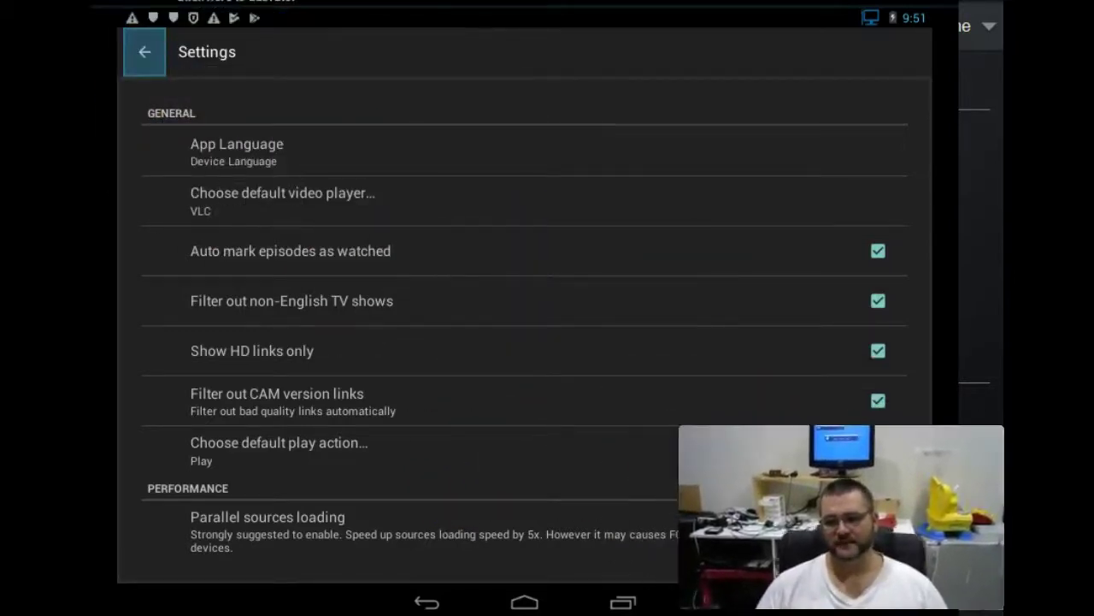
pyautogui.press('Return')
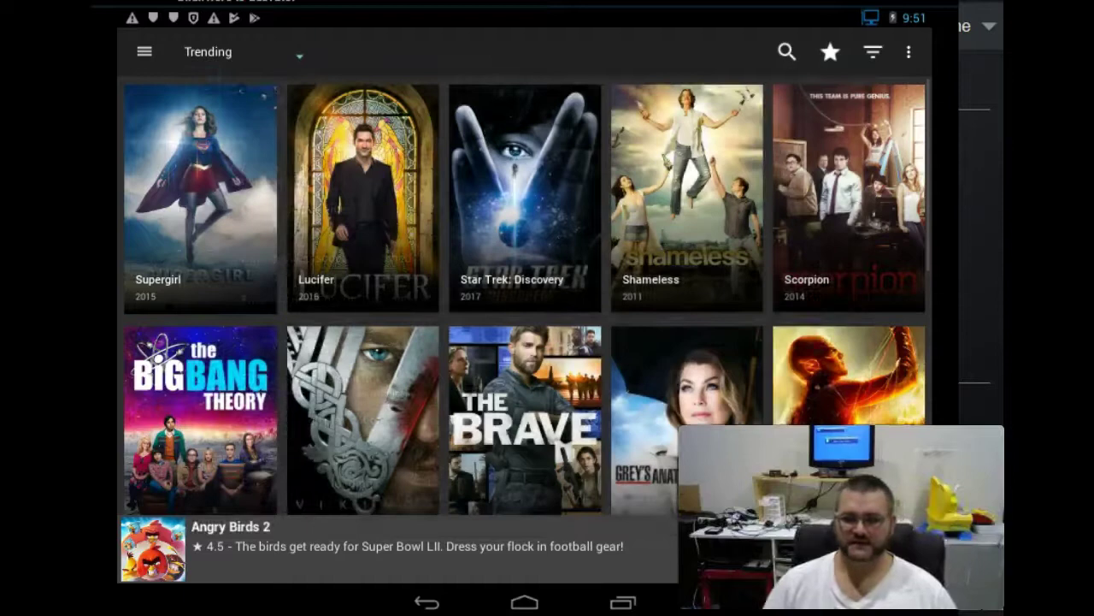
# - Exit Terrarium TV and launch it again from the device's list of apps
pyautogui.rightClick(615, 422)
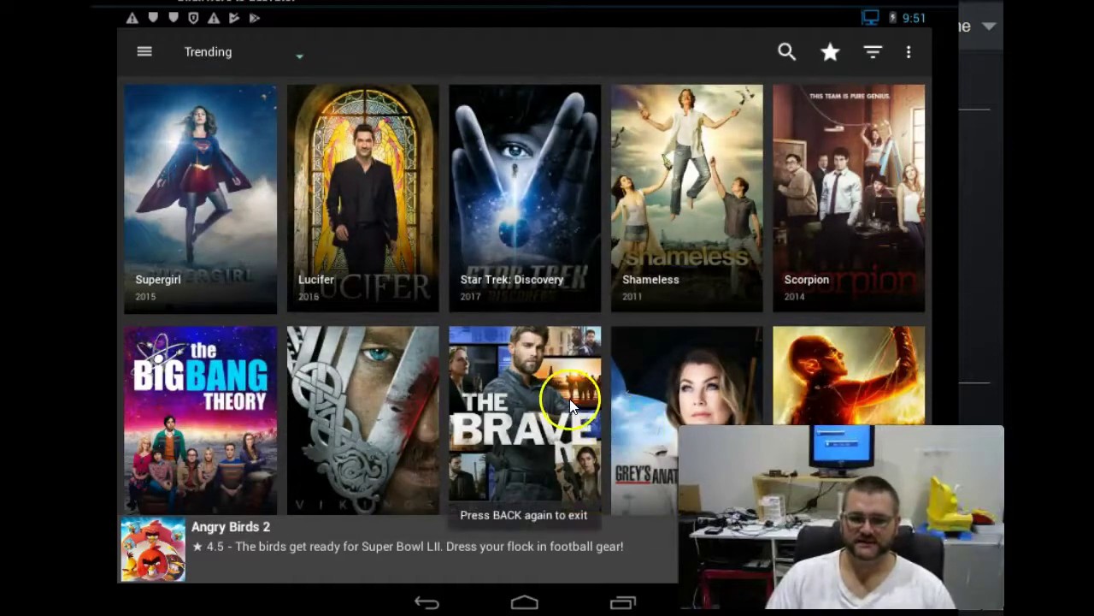
pyautogui.rightClick(587, 403)
pyautogui.click(519, 544)
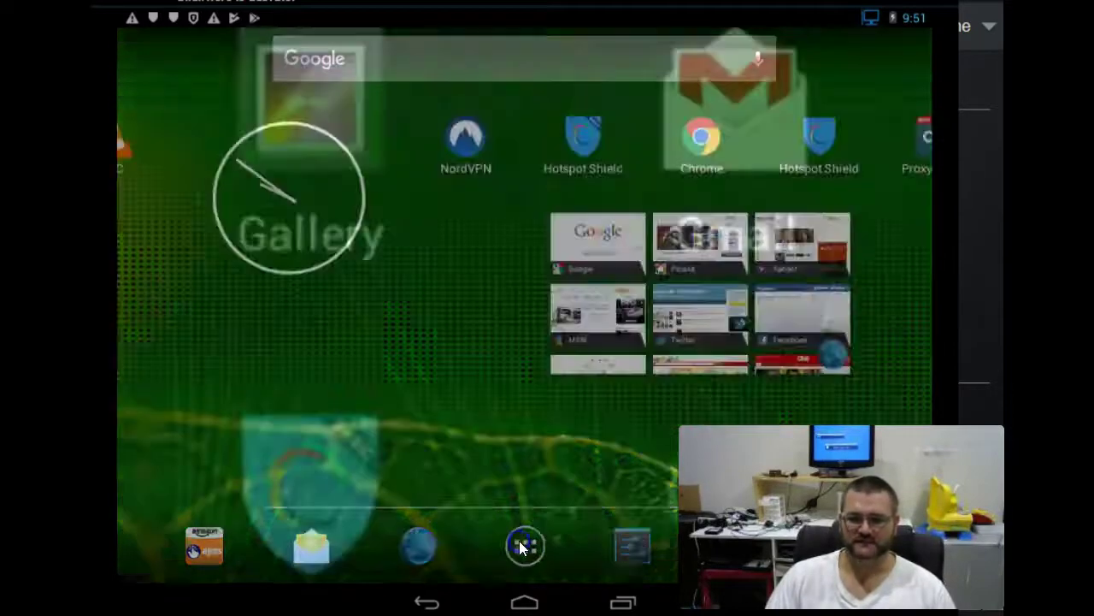
pyautogui.scroll(-1, 711, 264)
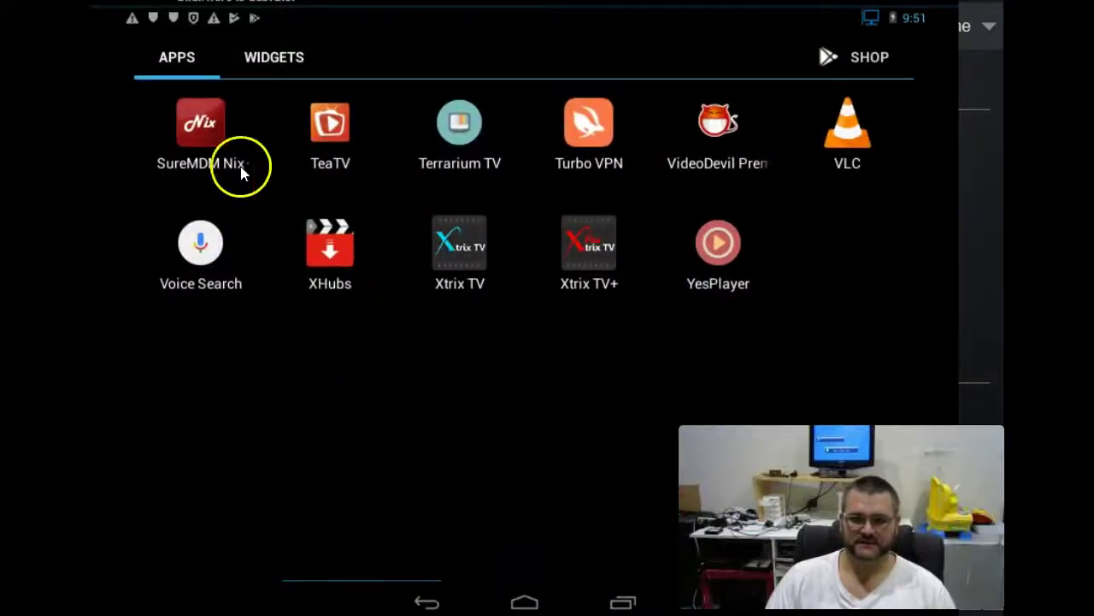
pyautogui.click(461, 166)
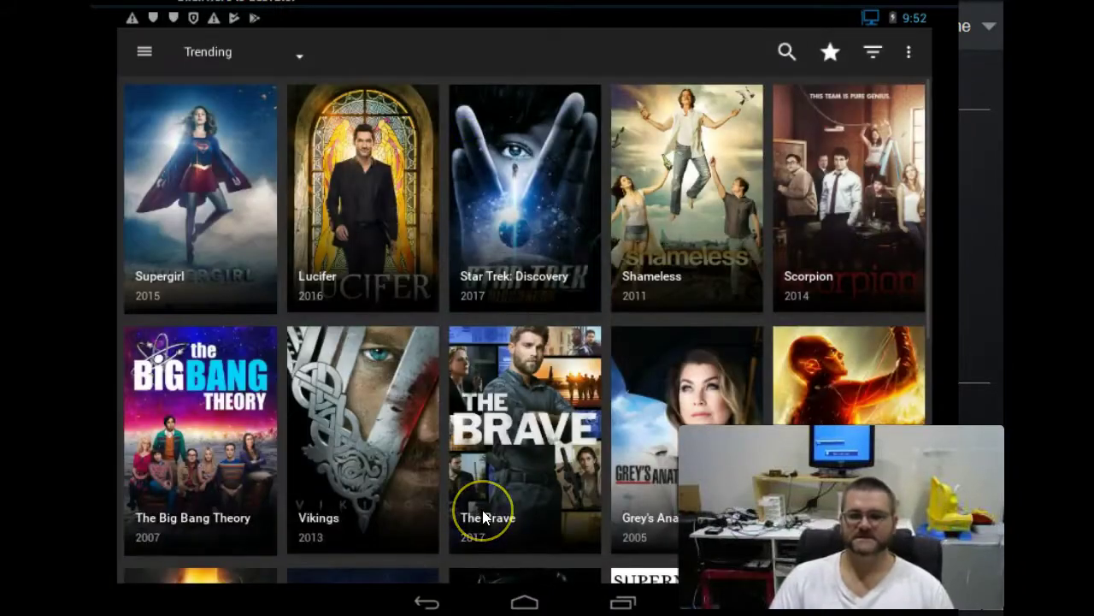
# - Start playing episode 1x07 from season 1 of Star Trek: Discovery, dismissing the play tip
pyautogui.click(541, 204)
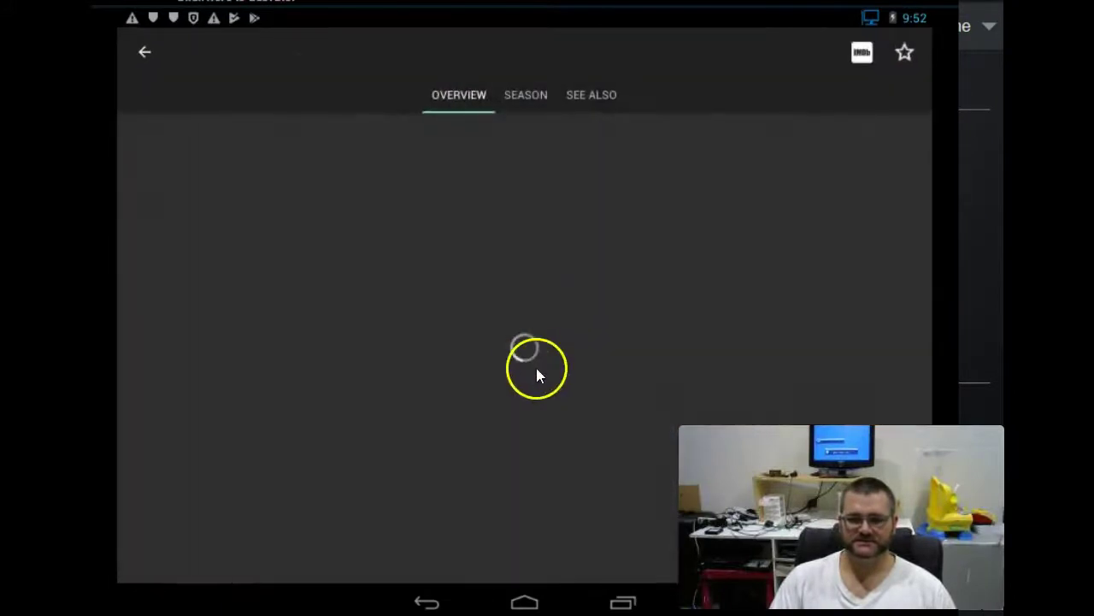
pyautogui.click(524, 96)
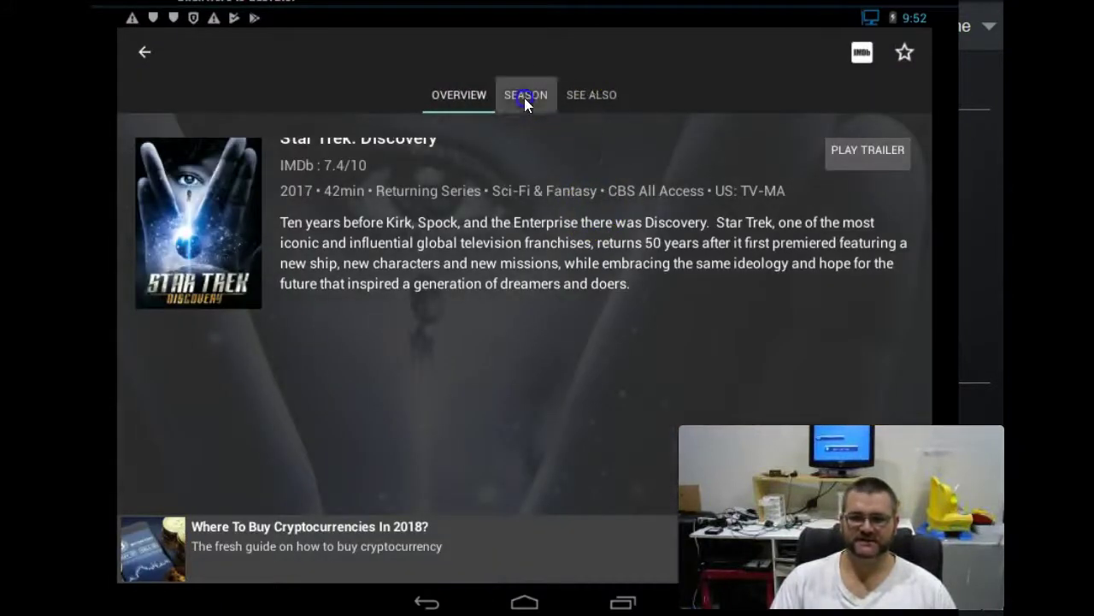
pyautogui.click(210, 242)
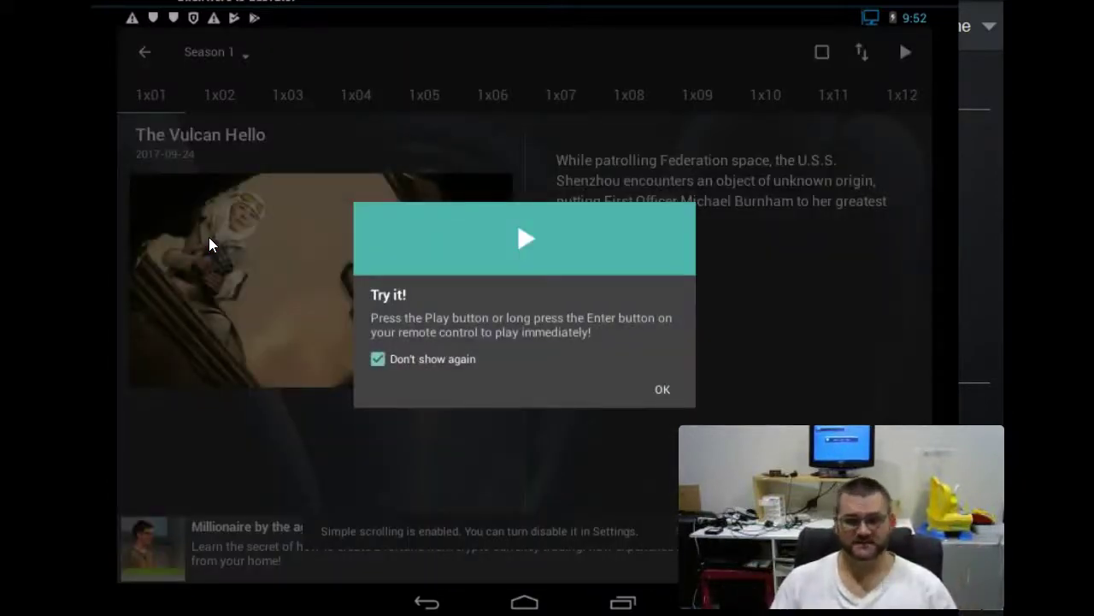
pyautogui.click(661, 389)
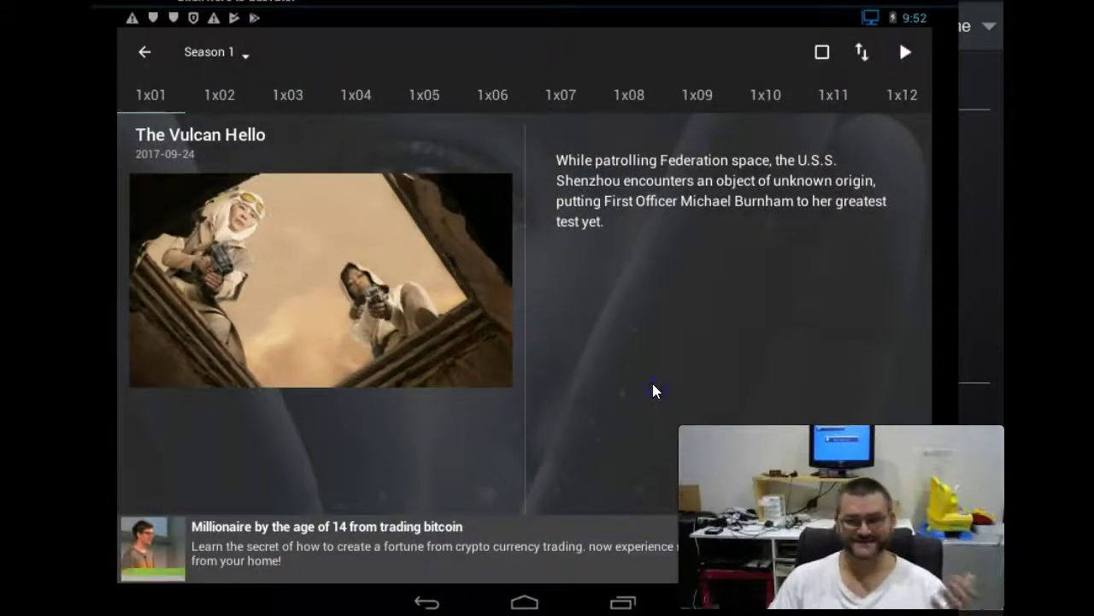
pyautogui.click(573, 105)
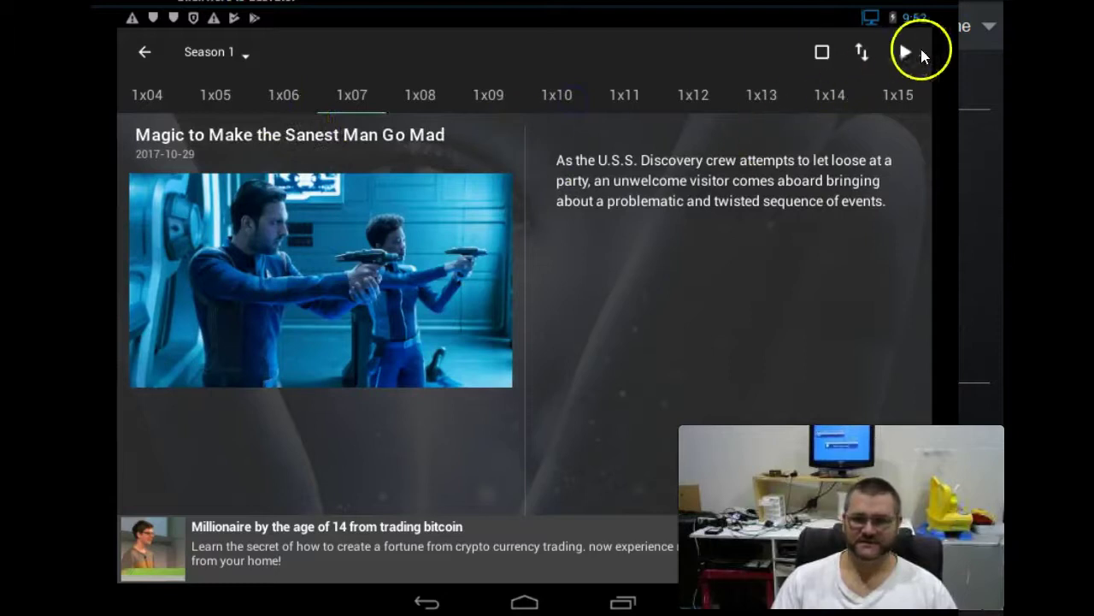
pyautogui.click(902, 51)
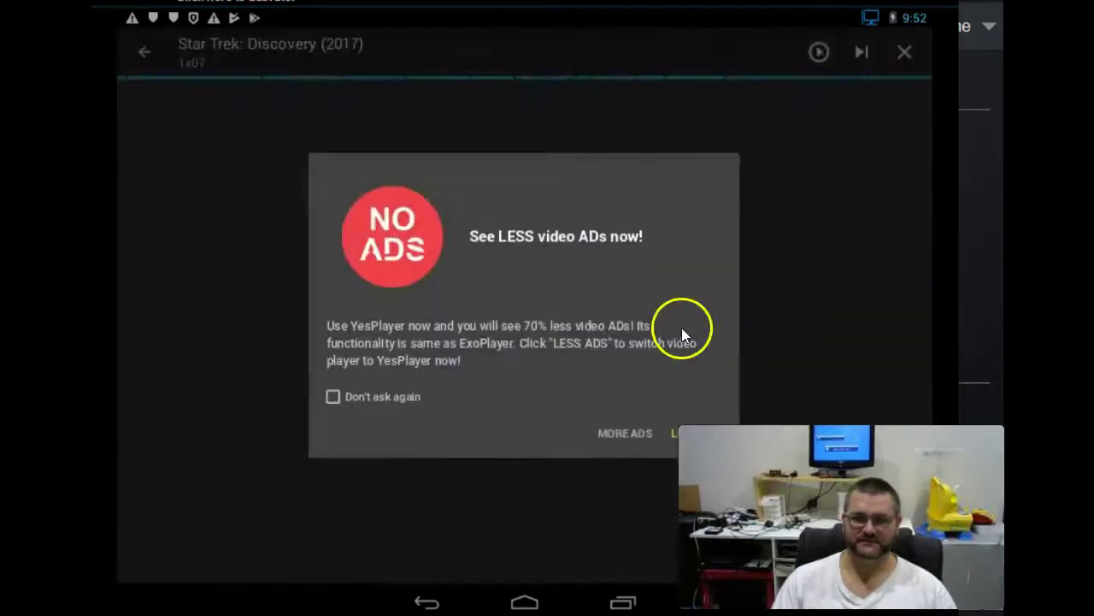
# - Decline the YesPlayer offer with Don't ask again and More Ads, and close the Switch video player tip
pyautogui.click(389, 394)
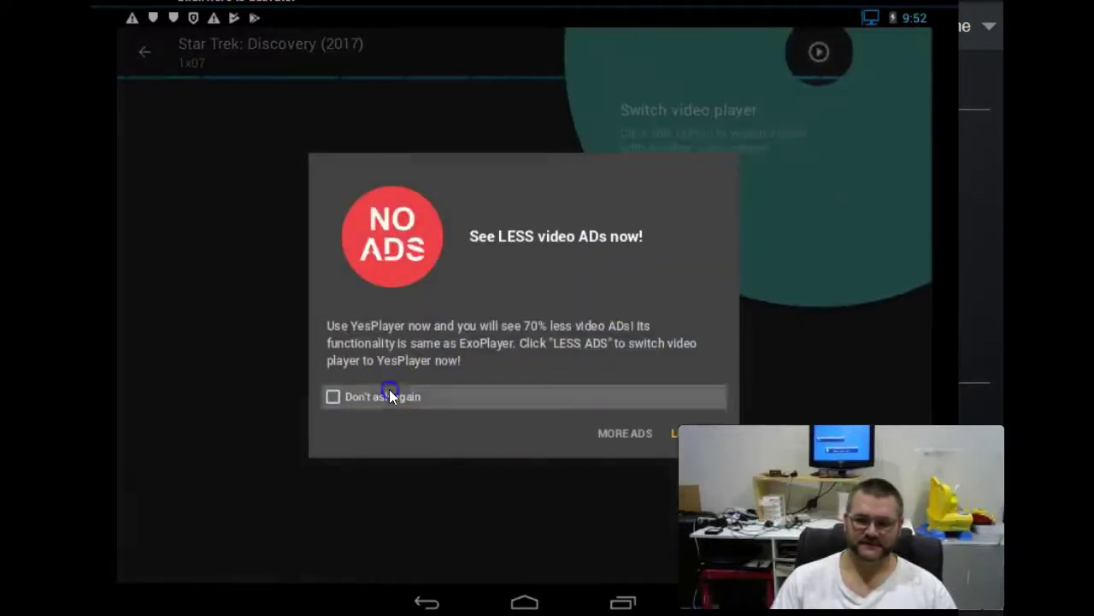
pyautogui.click(617, 433)
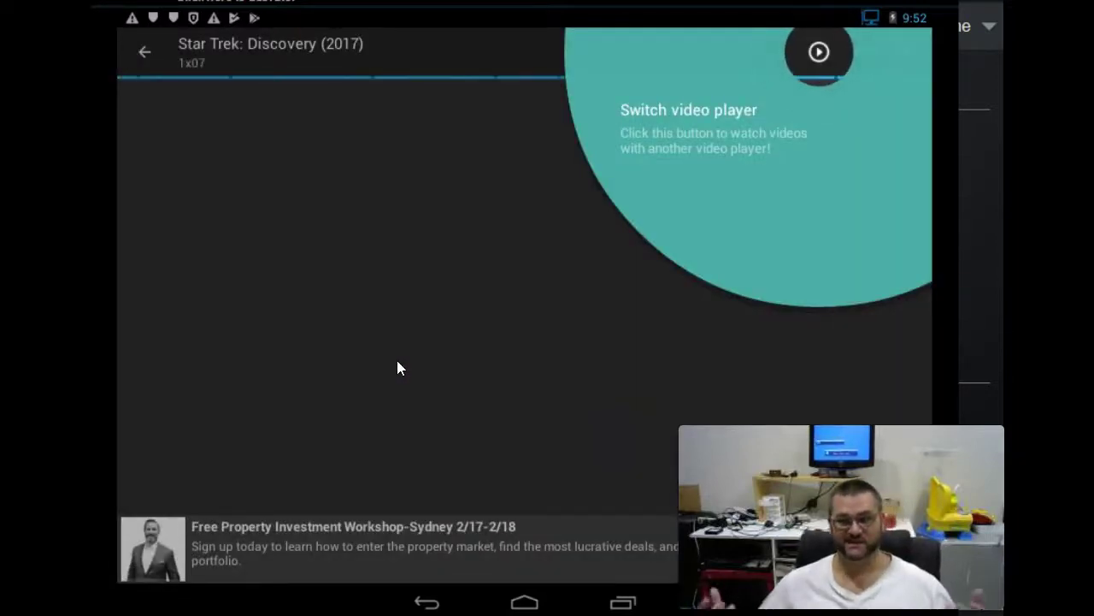
pyautogui.click(510, 240)
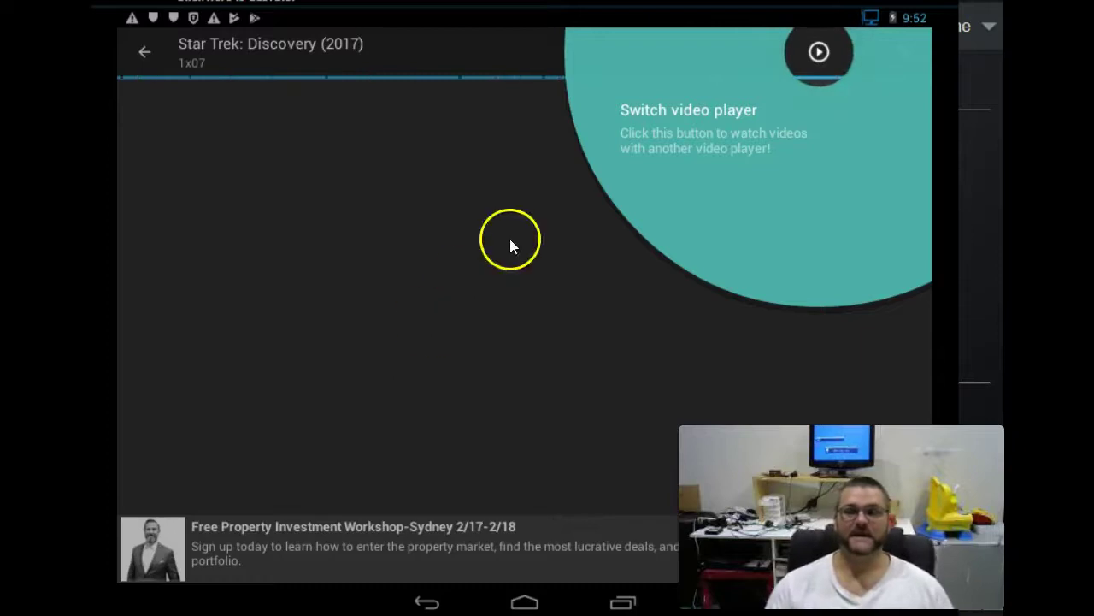
pyautogui.click(818, 54)
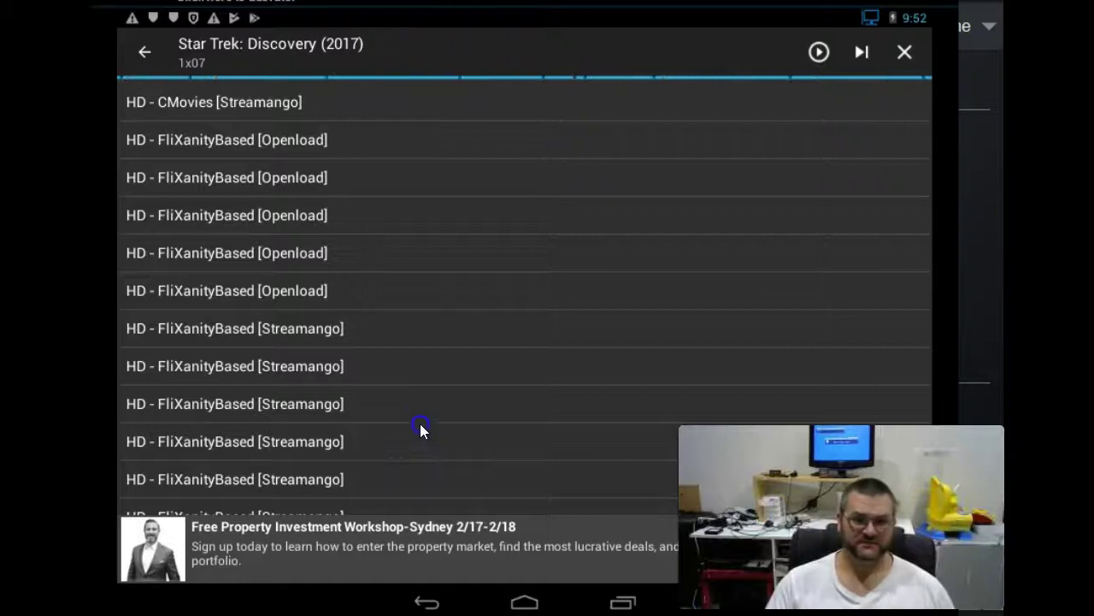
# - Look through the source links found for episode 1x07 and return to the start of the list
pyautogui.moveTo(420, 423); pyautogui.dragTo(361, 232)
pyautogui.moveTo(408, 418); pyautogui.dragTo(388, 453)
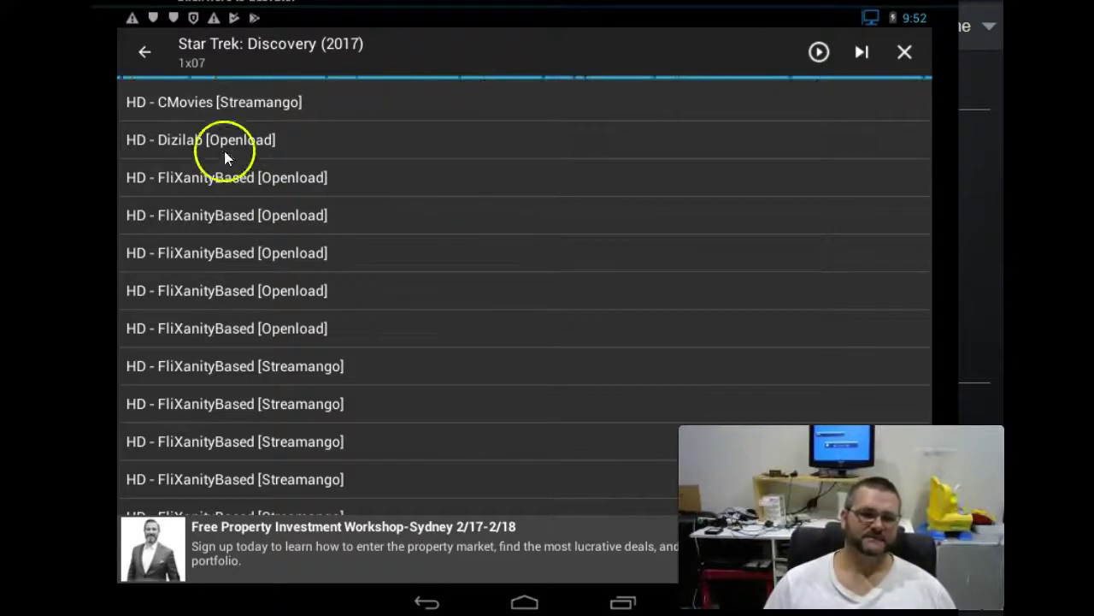
pyautogui.moveTo(119, 421); pyautogui.dragTo(291, 201)
pyautogui.moveTo(281, 416); pyautogui.dragTo(308, 394)
pyautogui.scroll(1, 317, 359)
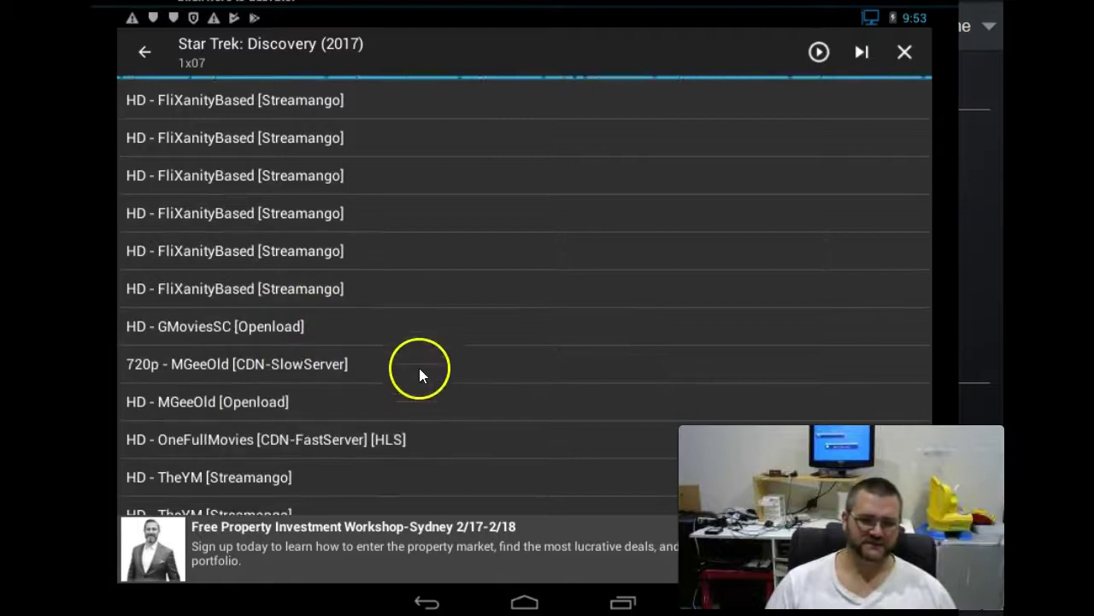
pyautogui.moveTo(468, 443); pyautogui.dragTo(403, 574)
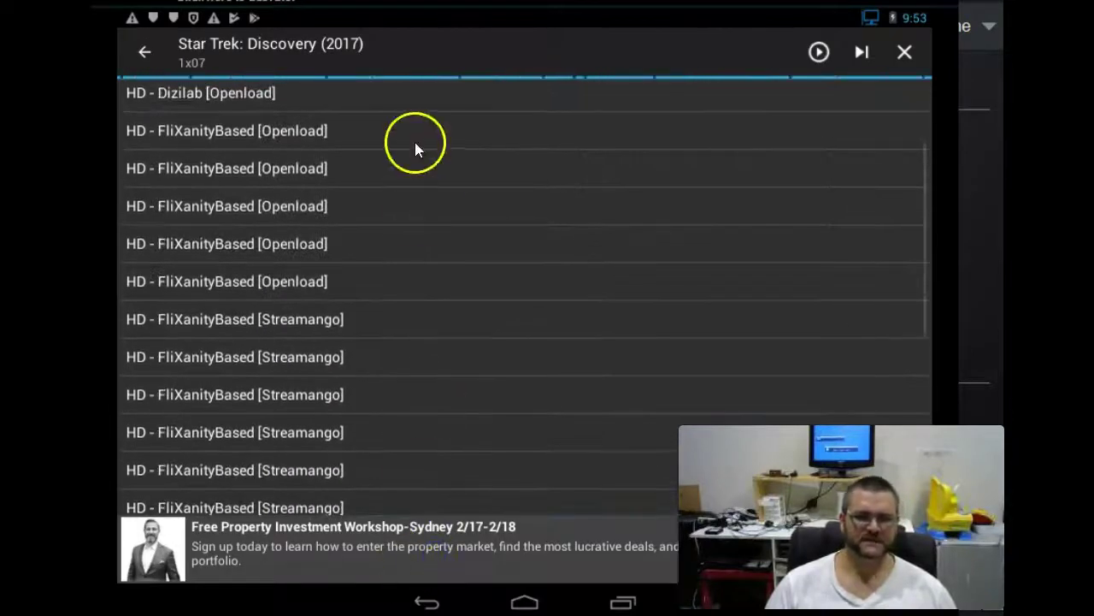
pyautogui.moveTo(415, 146); pyautogui.dragTo(394, 404)
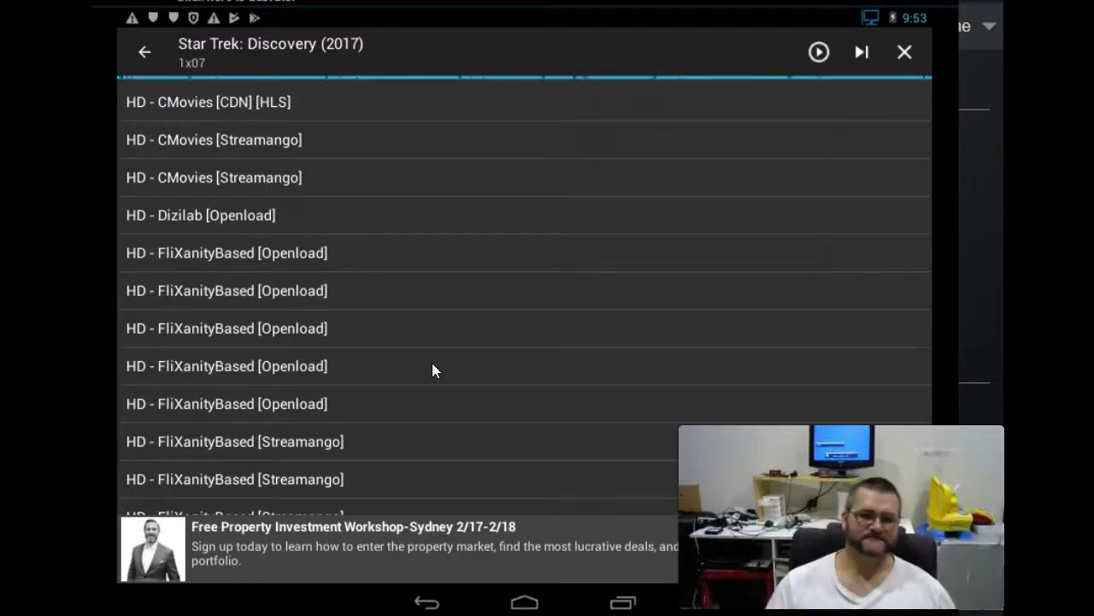
# - Try to play the HD - CMovies [CDN] [HLS] link in VLC and dismiss the player message
pyautogui.click(276, 108)
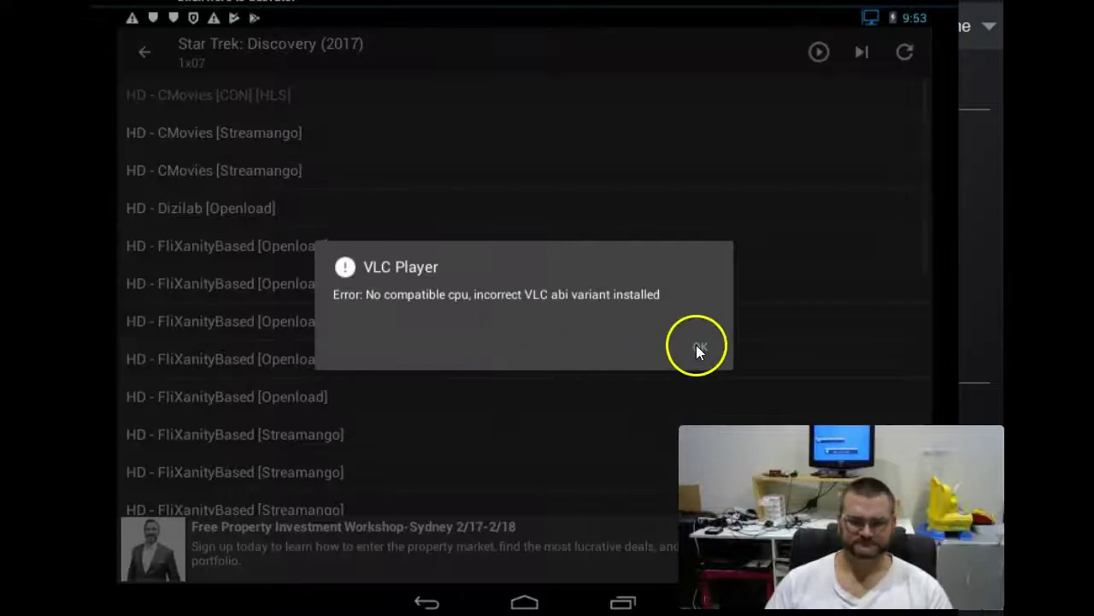
pyautogui.click(698, 346)
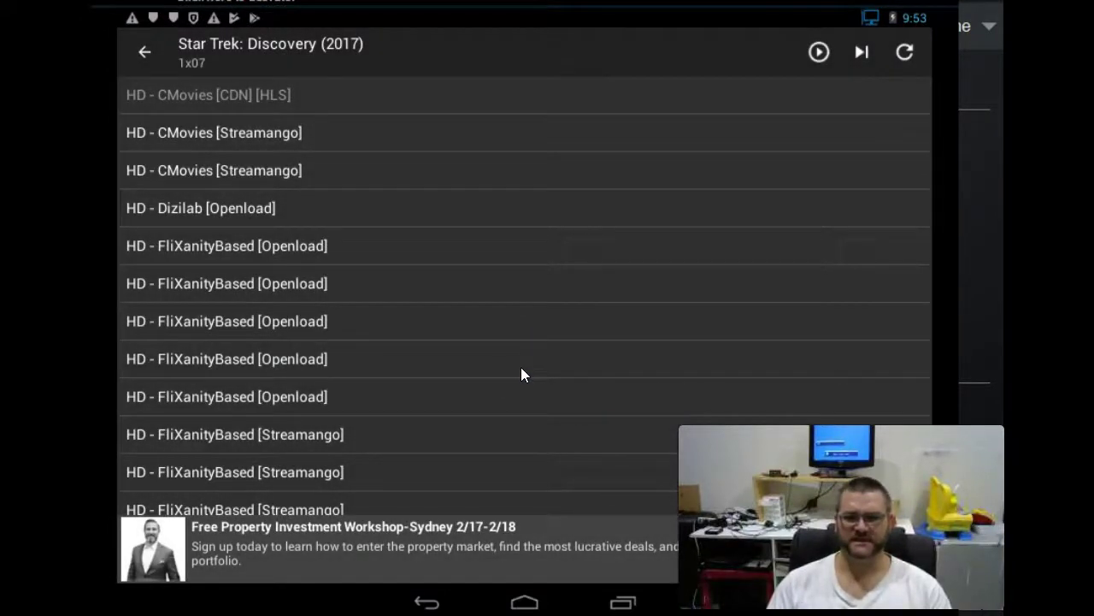
# - Leave the episode's links and the Star Trek: Discovery season page for the trending TV shows
pyautogui.press('Escape')
pyautogui.press('Escape')
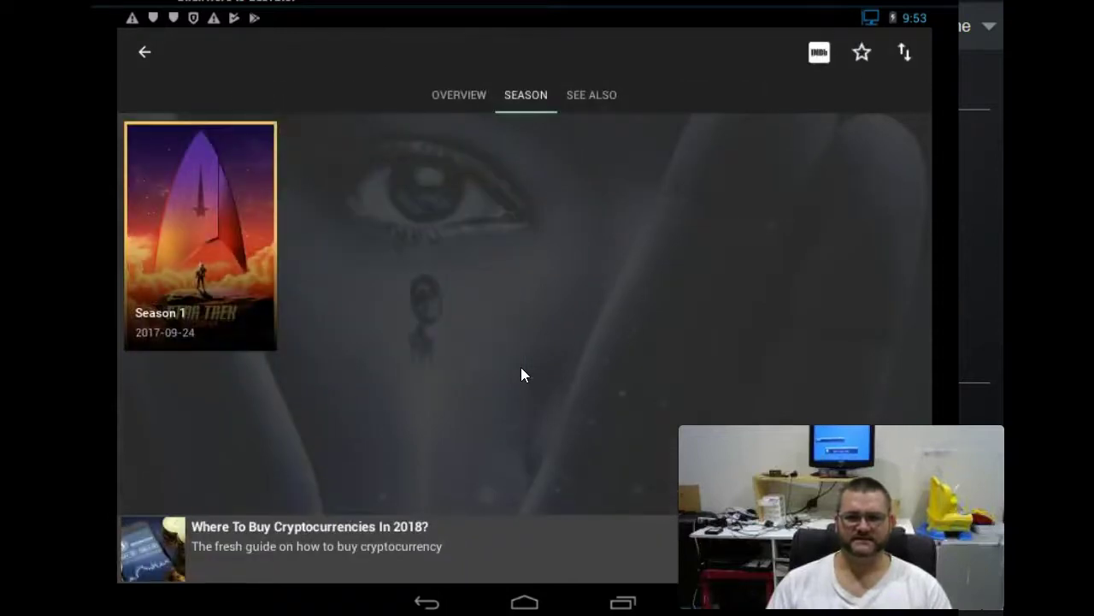
pyautogui.rightClick(260, 171)
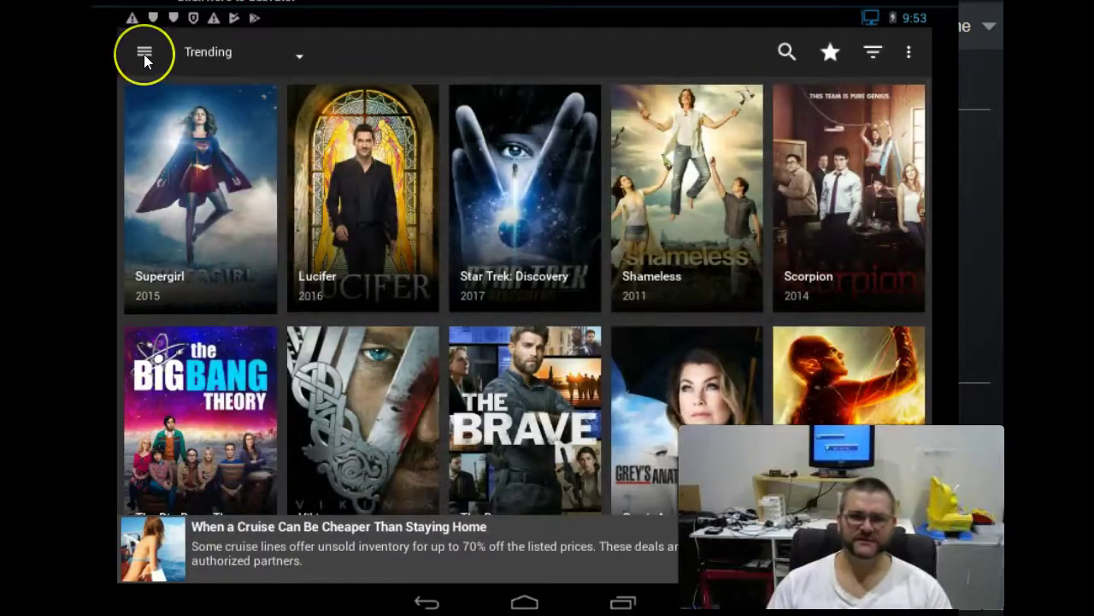
# - Clear the Terrarium TV cache in its settings and return to the trending TV shows
pyautogui.click(144, 54)
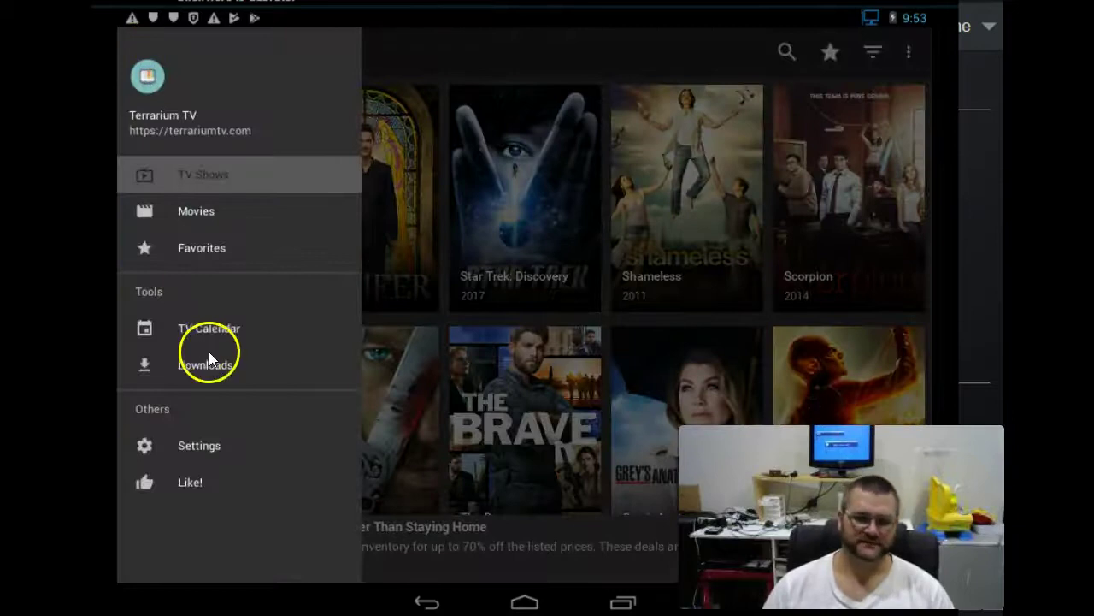
pyautogui.click(242, 439)
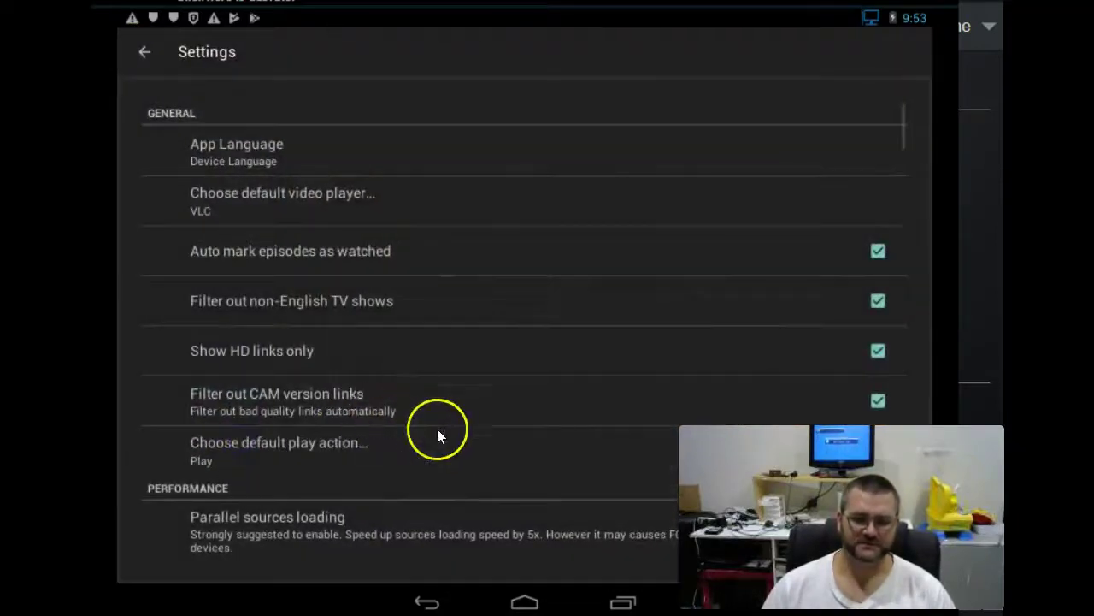
pyautogui.press('Down')
pyautogui.press('Down')
pyautogui.press('Down')
pyautogui.press('Down')
pyautogui.press('Down')
pyautogui.press('Down')
pyautogui.press('Down')
pyautogui.press('Down')
pyautogui.press('Down')
pyautogui.press('Down')
pyautogui.press('Down')
pyautogui.press('Down')
pyautogui.press('Down')
pyautogui.press('Down')
pyautogui.press('Down')
pyautogui.press('Down')
pyautogui.press('Down')
pyautogui.press('Down')
pyautogui.press('Down')
pyautogui.press('Down')
pyautogui.press('Down')
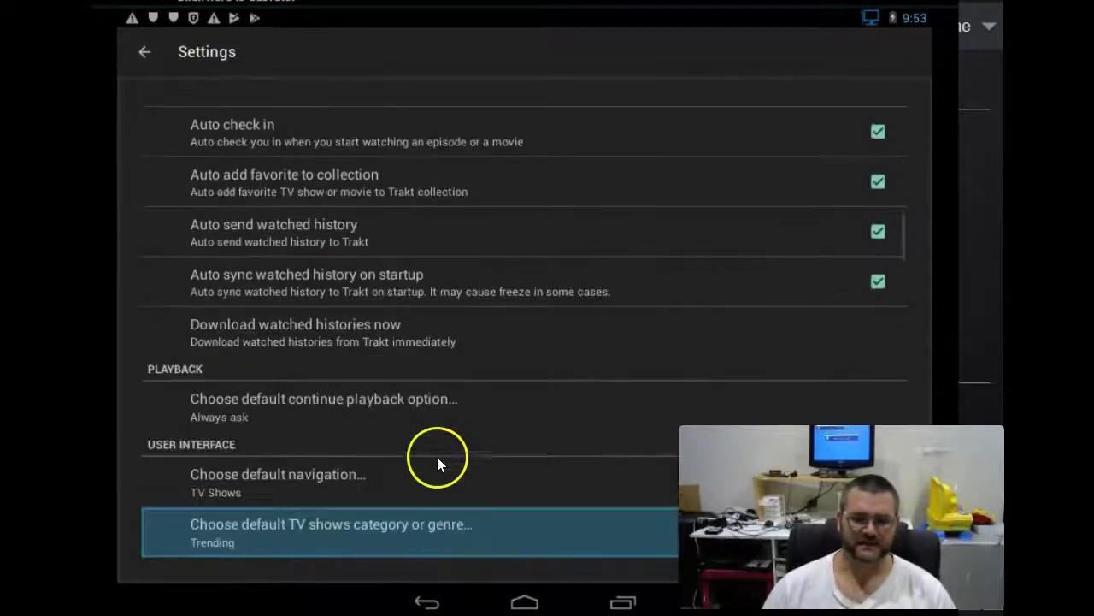
pyautogui.press('Down')
pyautogui.press('Down')
pyautogui.press('Down')
pyautogui.press('Down')
pyautogui.press('Down')
pyautogui.press('Down')
pyautogui.press('Down')
pyautogui.press('Down')
pyautogui.press('Down')
pyautogui.press('Down')
pyautogui.press('Down')
pyautogui.press('Down')
pyautogui.press('Down')
pyautogui.press('Down')
pyautogui.press('Down')
pyautogui.press('Down')
pyautogui.press('Down')
pyautogui.press('Down')
pyautogui.press('Down')
pyautogui.press('Down')
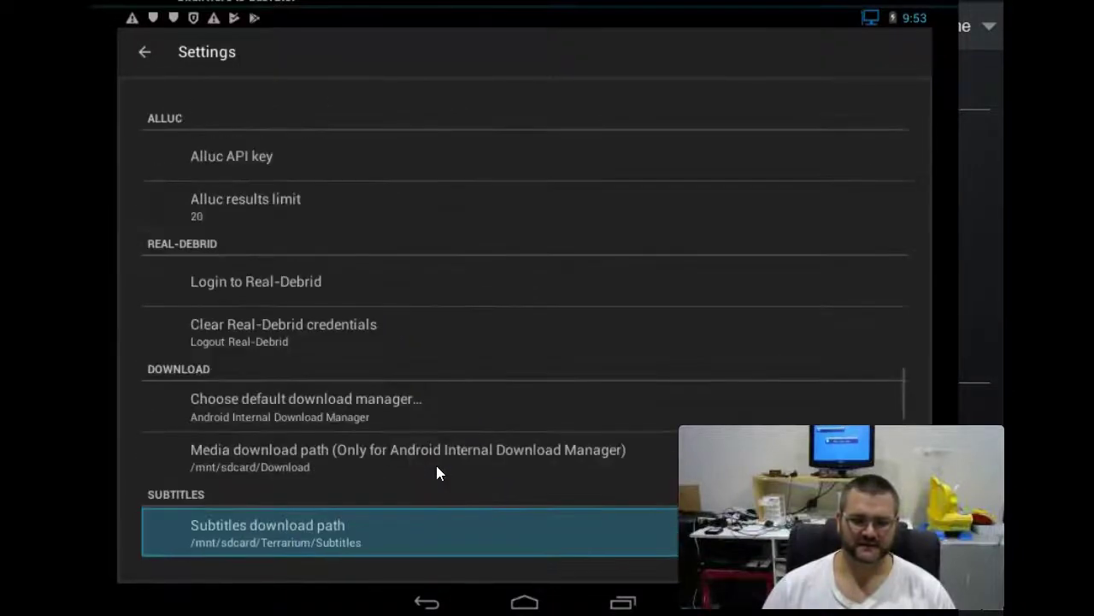
pyautogui.press('Down')
pyautogui.press('Down')
pyautogui.press('Down')
pyautogui.press('Down')
pyautogui.press('Down')
pyautogui.press('Down')
pyautogui.press('Down')
pyautogui.press('Down')
pyautogui.press('Down')
pyautogui.press('Down')
pyautogui.press('Down')
pyautogui.press('Down')
pyautogui.press('Down')
pyautogui.press('Down')
pyautogui.press('Down')
pyautogui.press('Down')
pyautogui.press('Down')
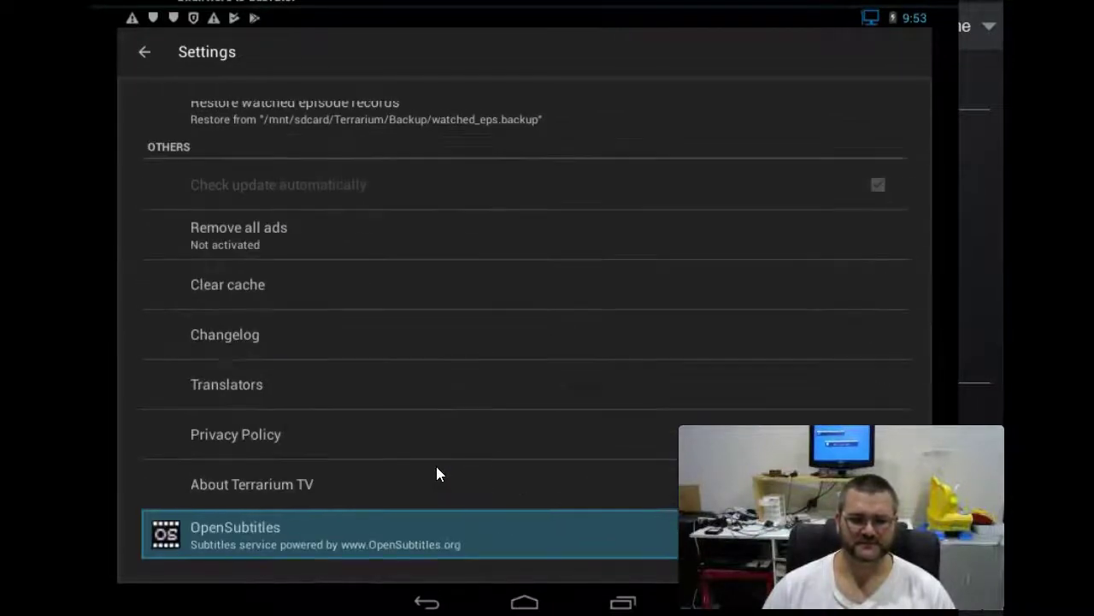
pyautogui.click(336, 307)
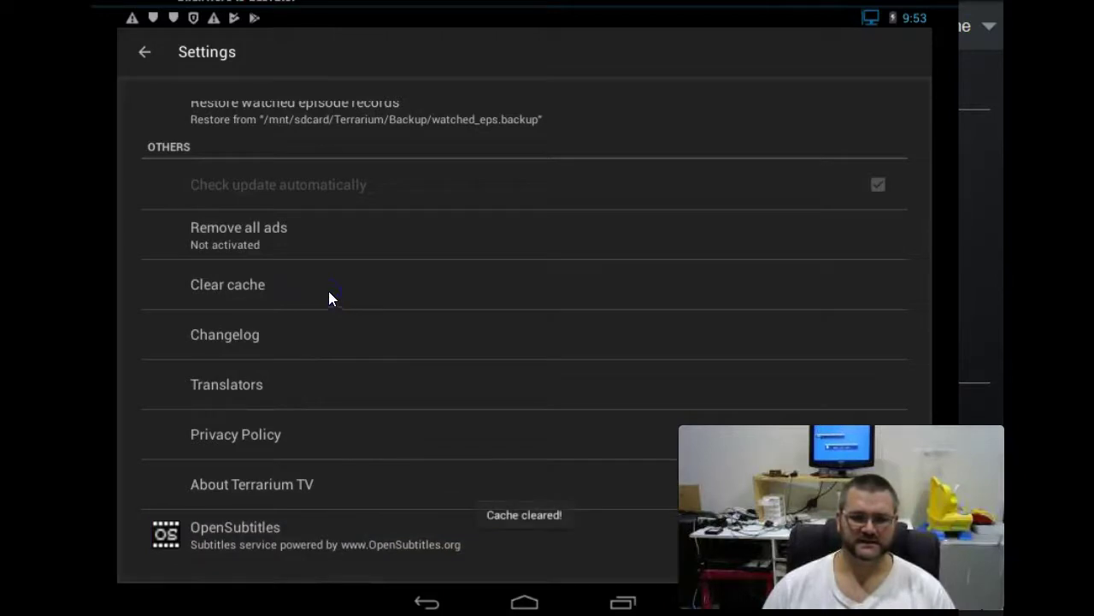
pyautogui.click(277, 292)
pyautogui.press('Escape')
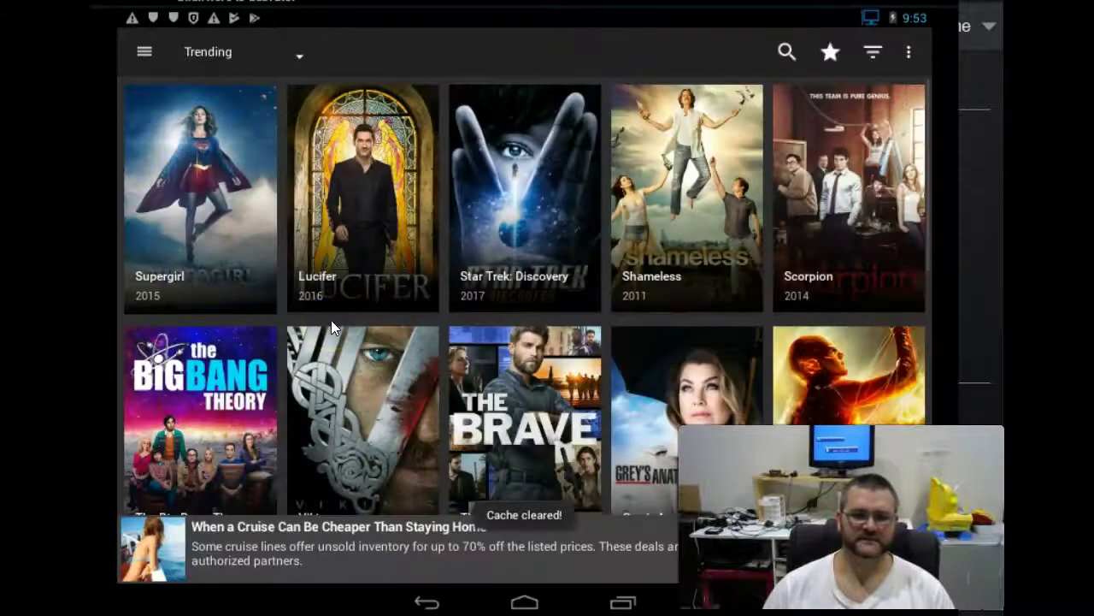
# - Leave Terrarium TV, switch to the Proxy Master app and skip its opening ad
pyautogui.rightClick(398, 337)
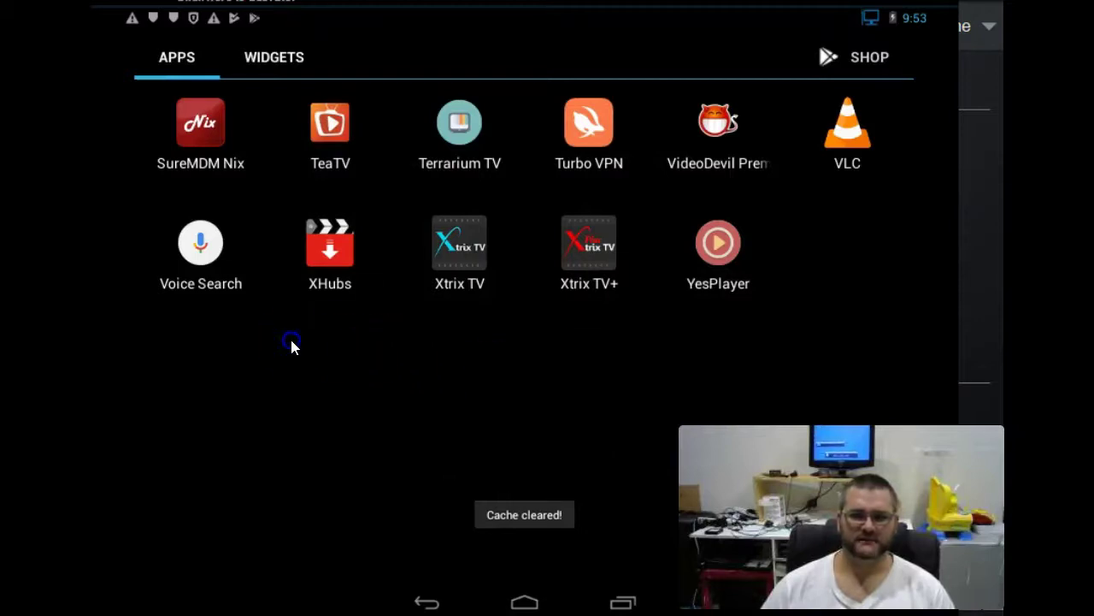
pyautogui.moveTo(291, 339)
pyautogui.mouseDown()
pyautogui.moveTo(647, 346)
pyautogui.moveTo(297, 338)
pyautogui.mouseUp()
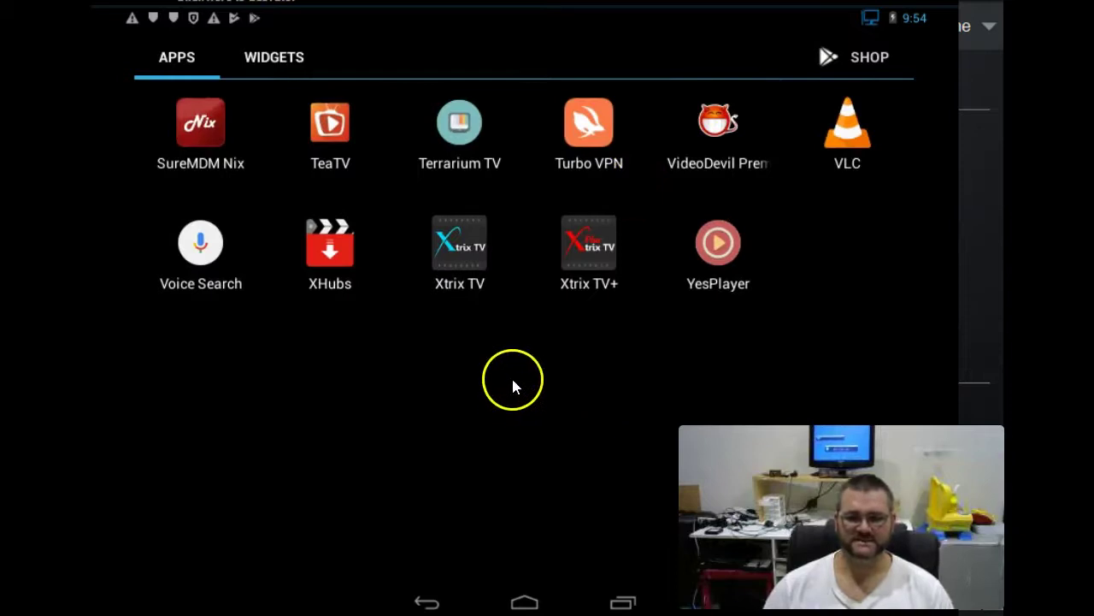
pyautogui.click(409, 394)
pyautogui.moveTo(409, 393); pyautogui.dragTo(926, 357)
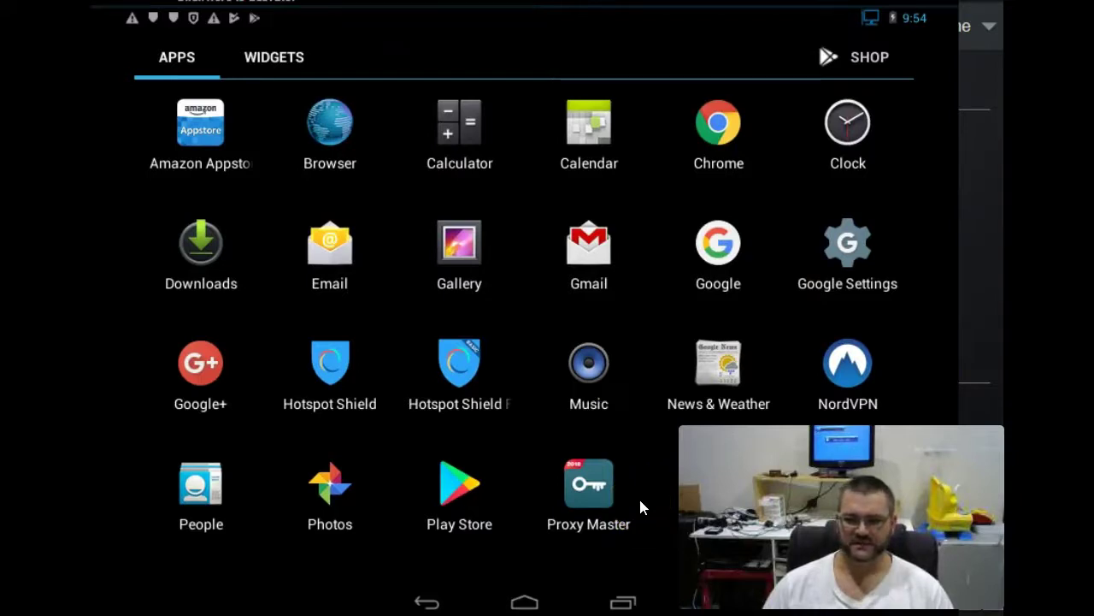
pyautogui.click(615, 492)
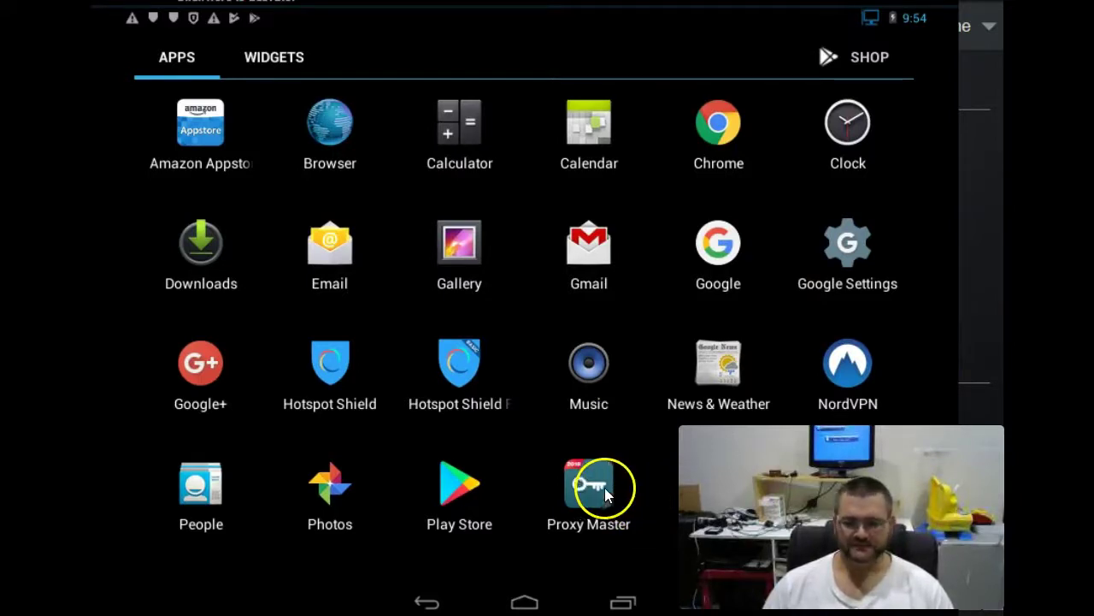
pyautogui.click(496, 495)
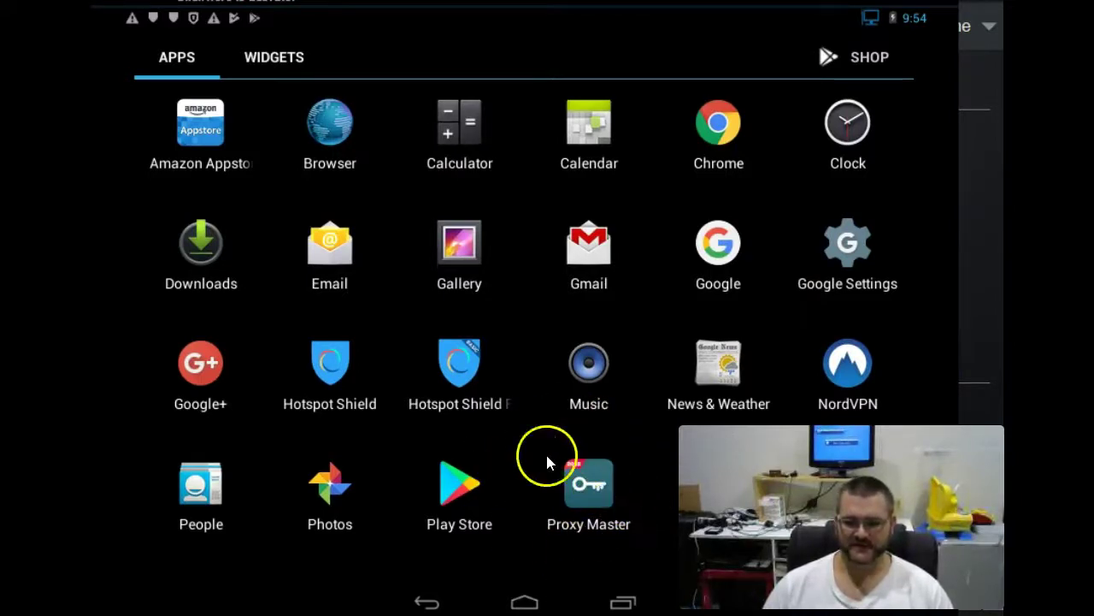
pyautogui.click(603, 485)
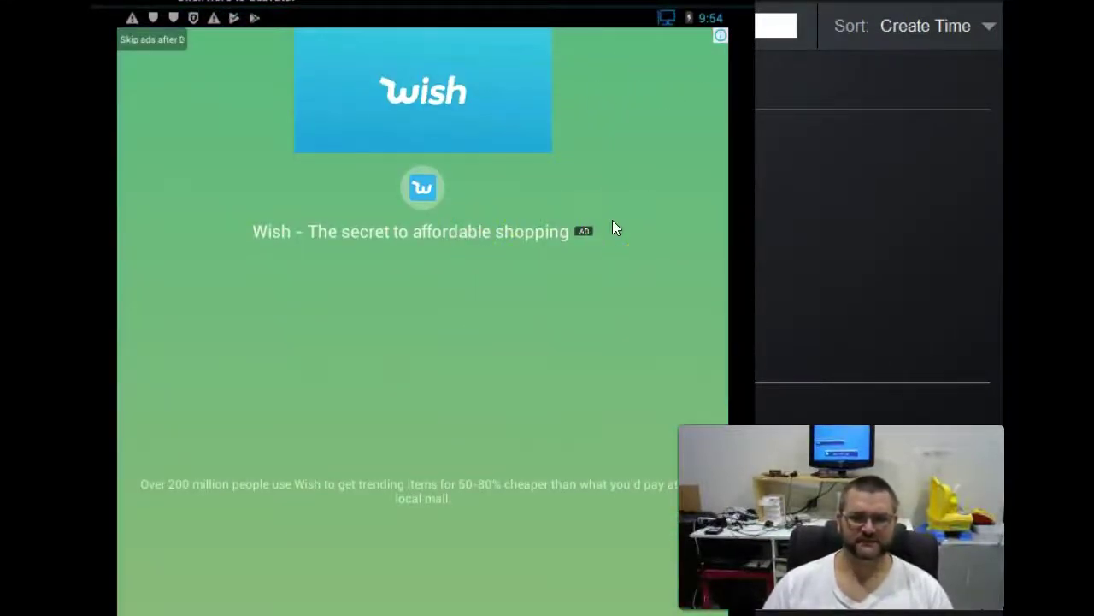
pyautogui.click(130, 36)
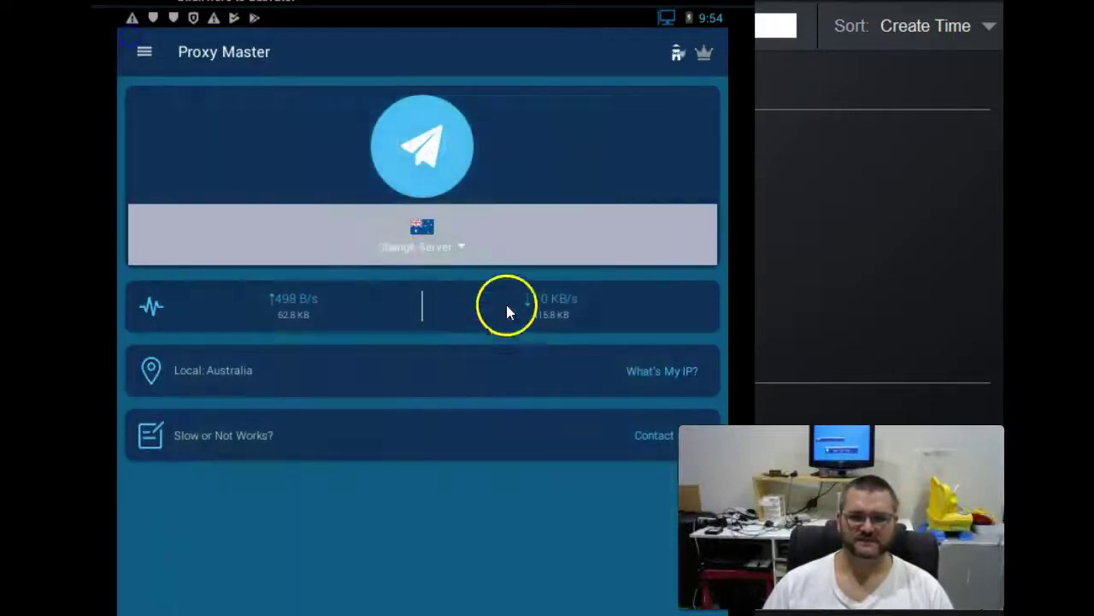
# - Look at the free servers offered, expand the Australia group and return to the Proxy Master main page
pyautogui.click(445, 246)
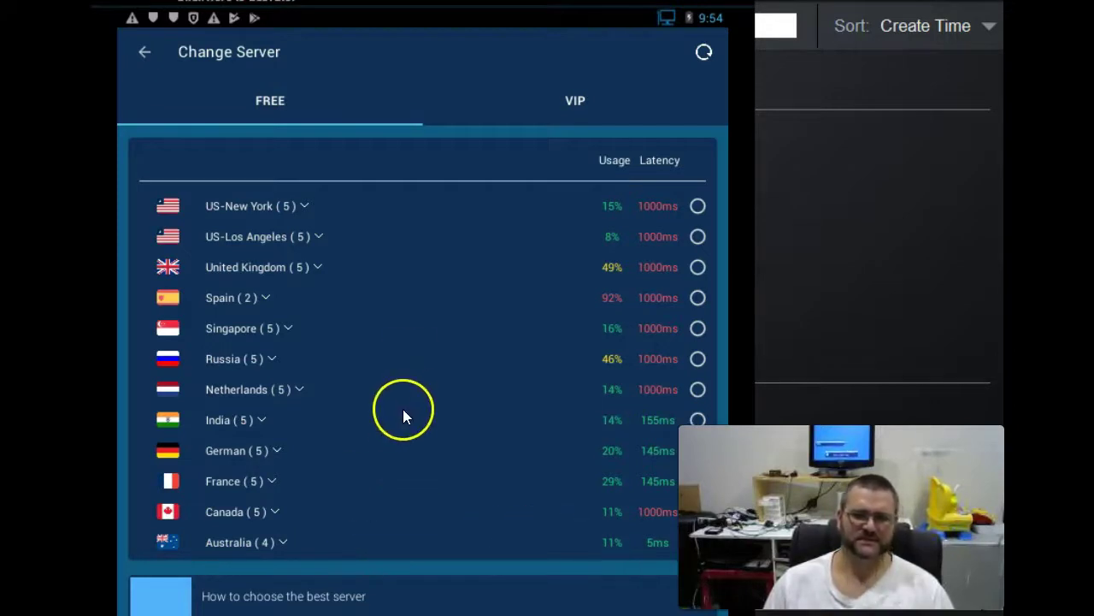
pyautogui.click(257, 541)
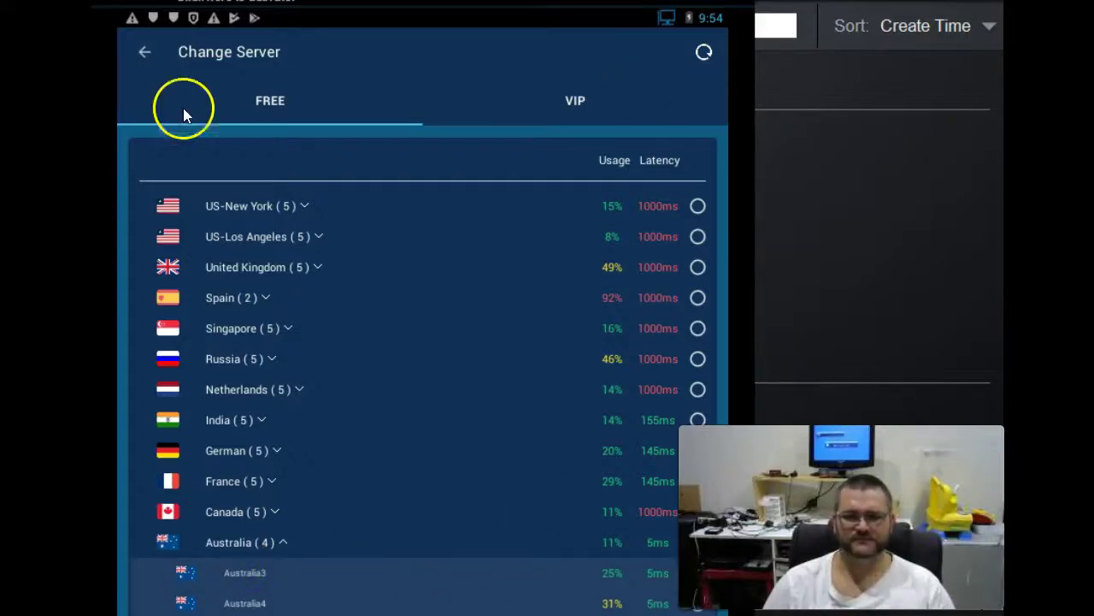
pyautogui.click(142, 60)
# - Connect the VPN through the Australian server and accept the connection request by trusting the application
pyautogui.click(436, 146)
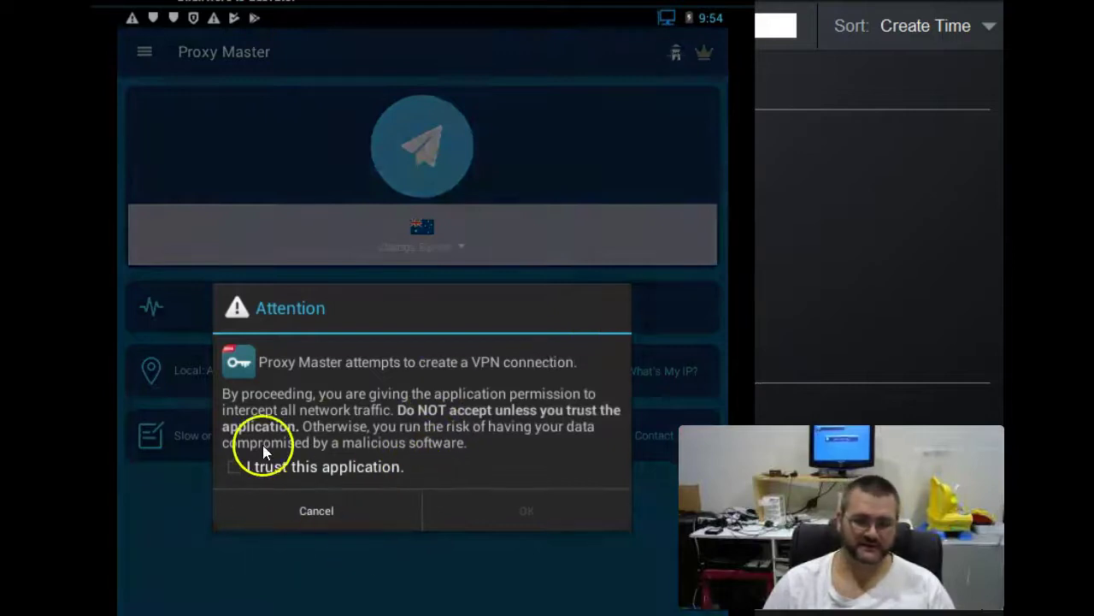
pyautogui.click(254, 468)
pyautogui.click(479, 506)
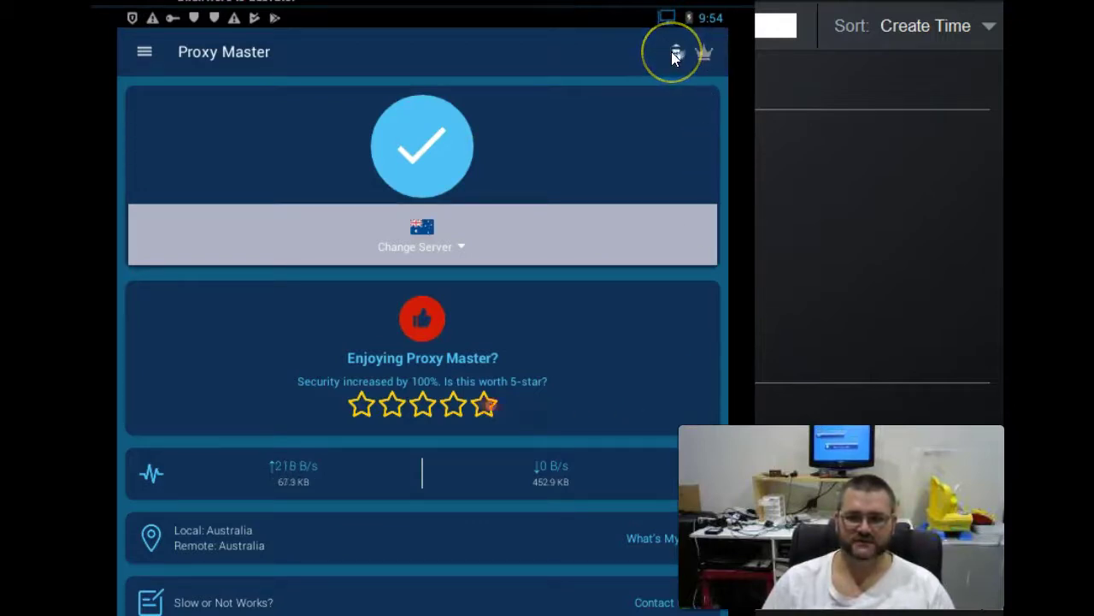
# - Leave Proxy Master and reopen Terrarium TV from the device's installed apps
pyautogui.click(583, 450)
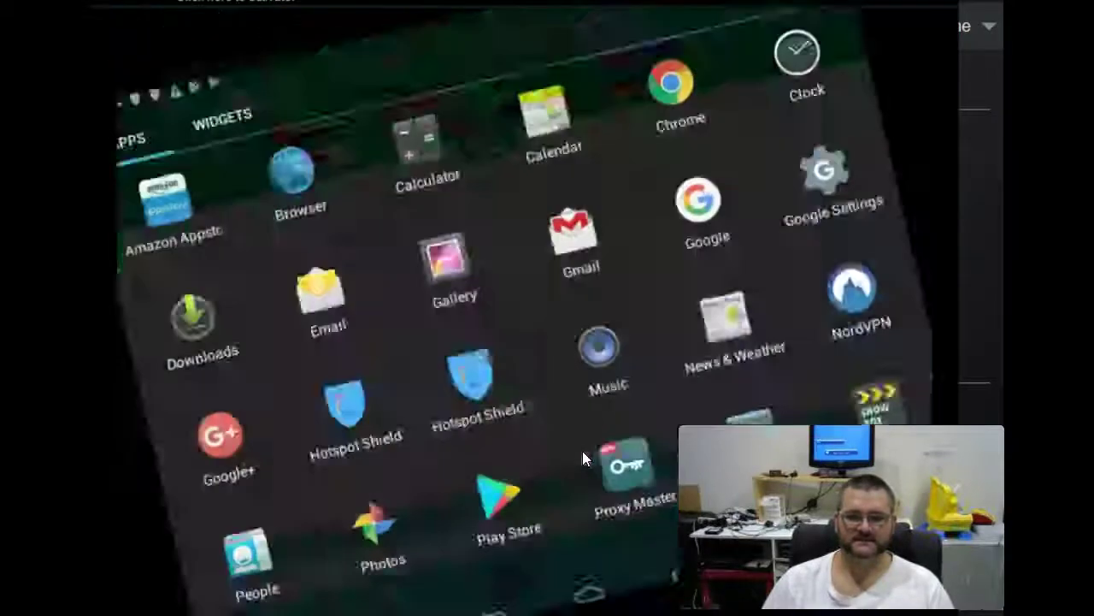
pyautogui.click(508, 436)
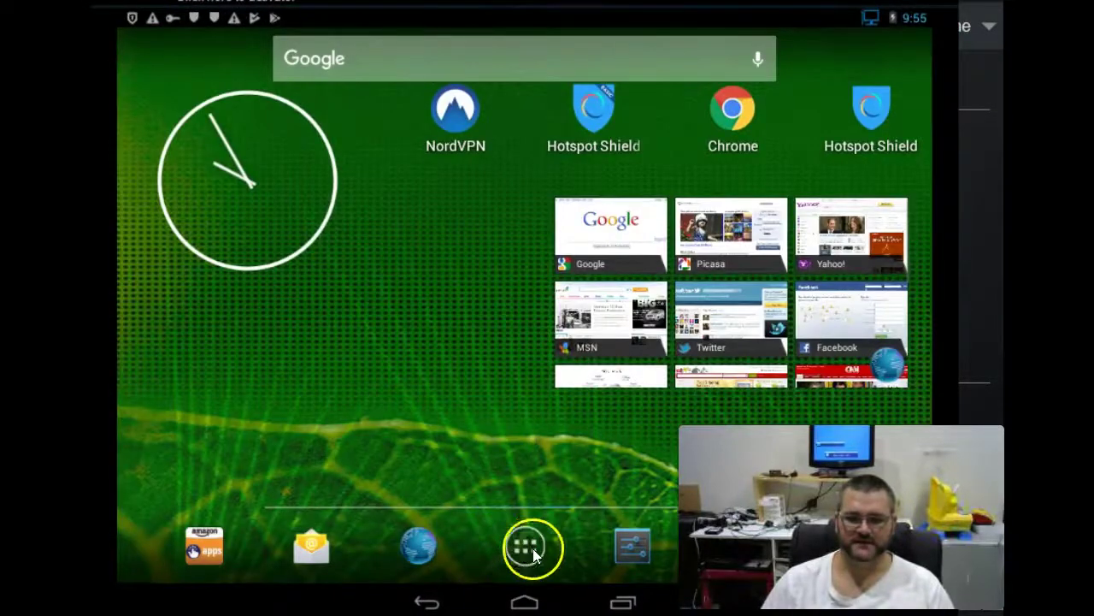
pyautogui.click(533, 549)
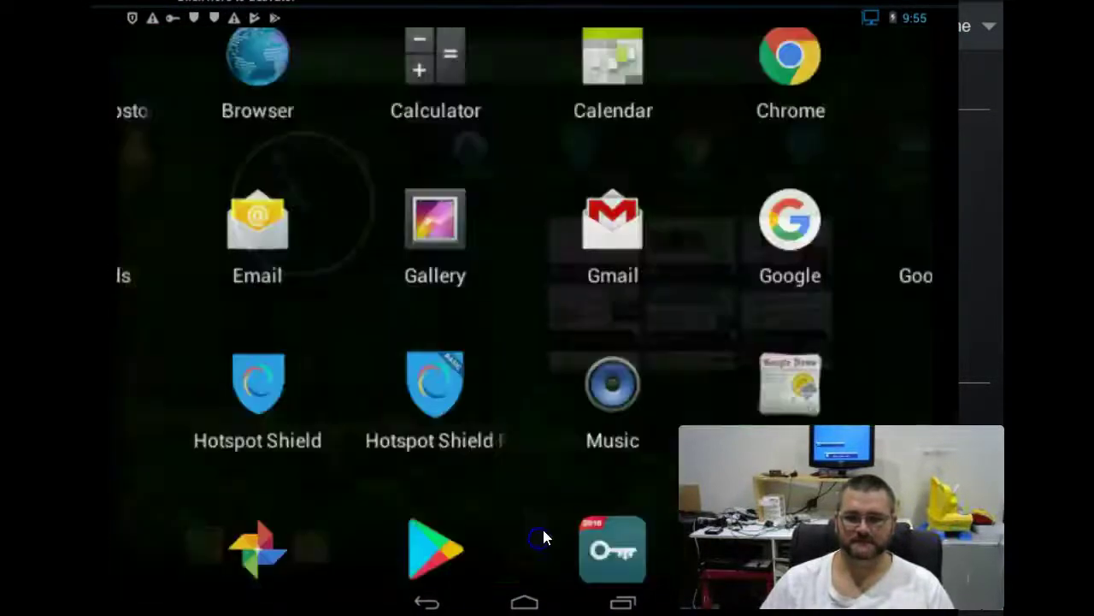
pyautogui.moveTo(721, 245); pyautogui.dragTo(245, 262)
pyautogui.click(453, 139)
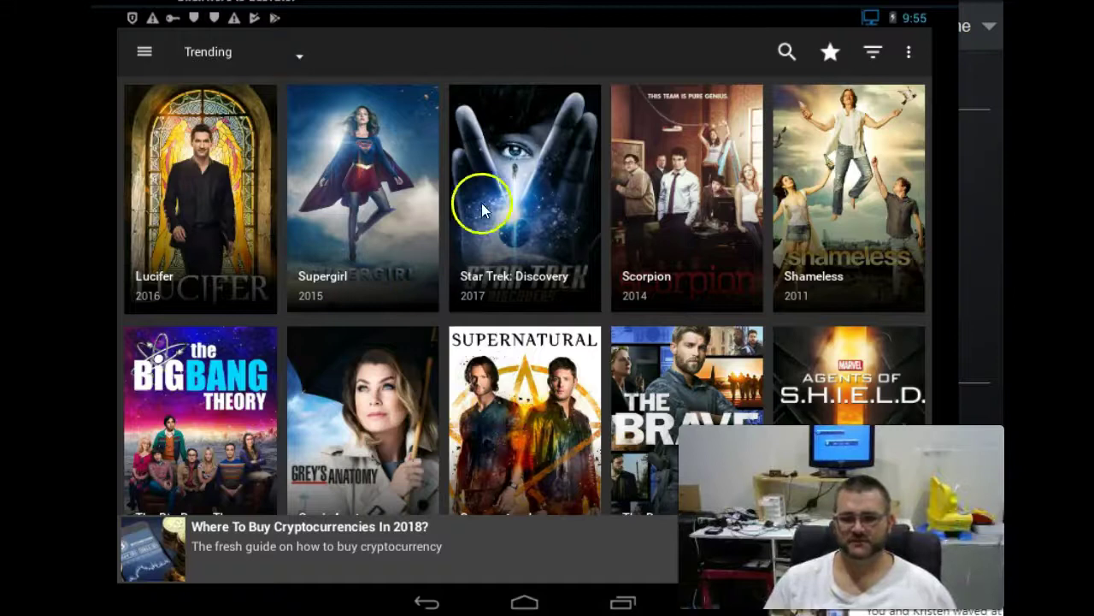
# - Open Season 1 of Star Trek: Discovery and load the source links for episode 1x07
pyautogui.click(508, 202)
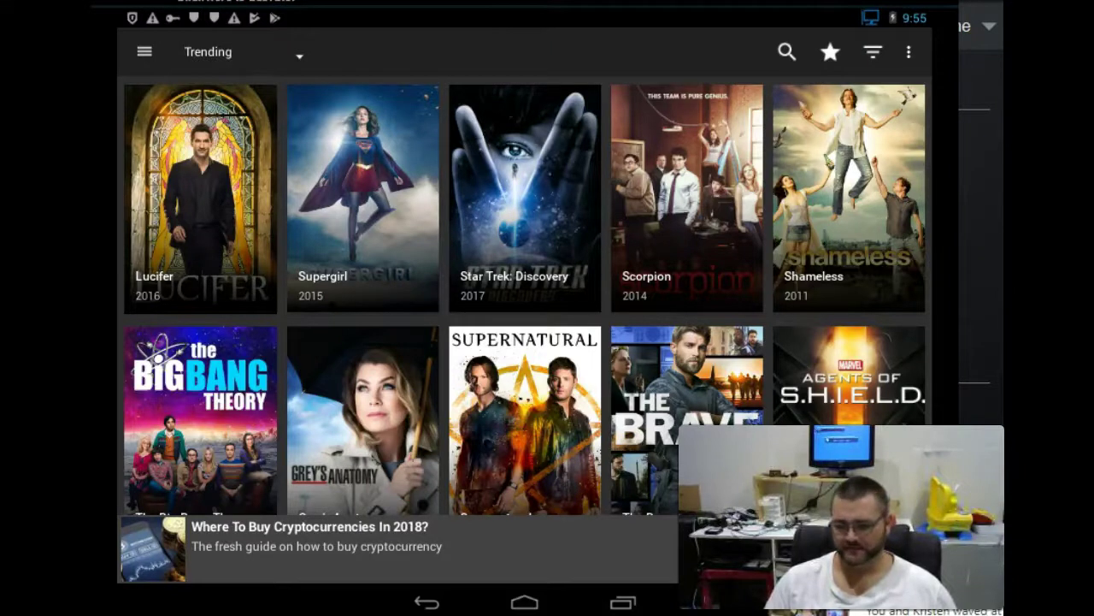
pyautogui.click(547, 221)
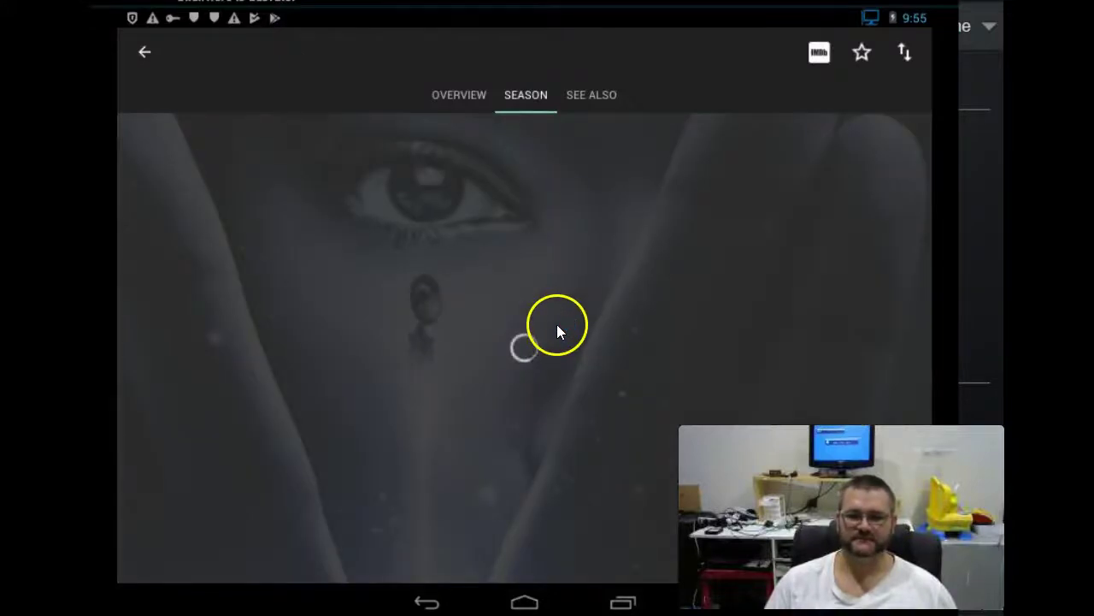
pyautogui.click(241, 189)
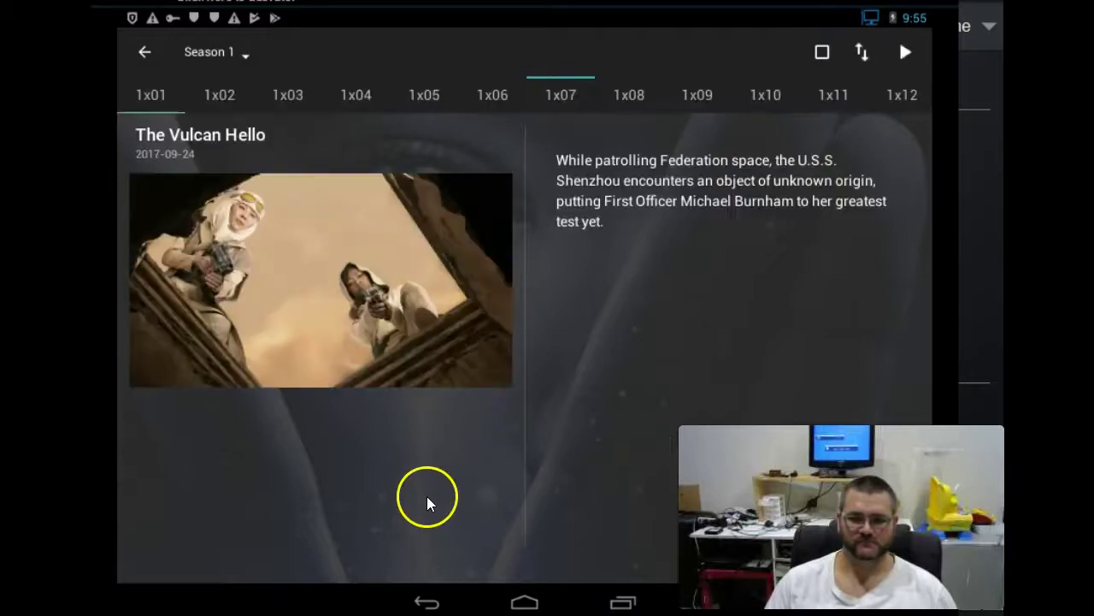
pyautogui.click(557, 97)
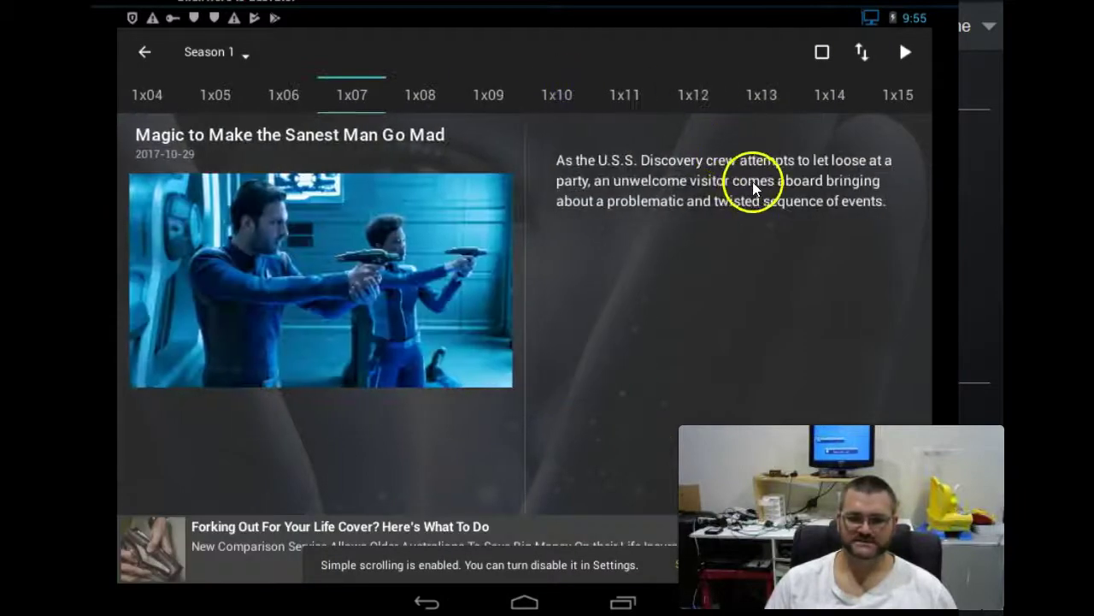
pyautogui.click(905, 51)
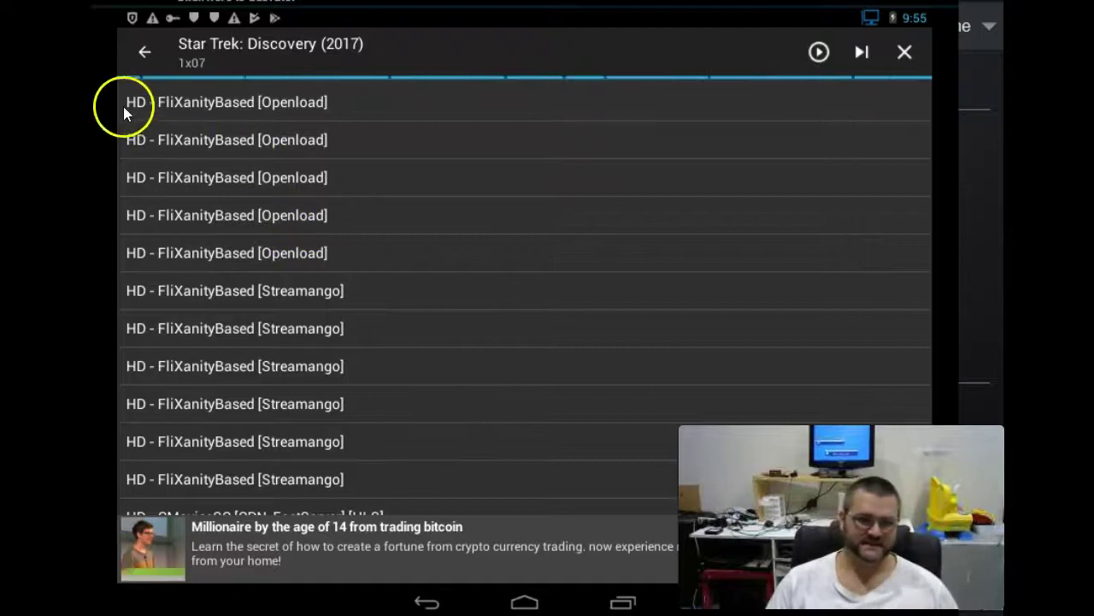
# - Try to play the HD - Dizilab [Openload] link from the episode's sources and dismiss the VLC Player message
pyautogui.moveTo(291, 366); pyautogui.dragTo(291, 232)
pyautogui.moveTo(359, 194); pyautogui.dragTo(377, 592)
pyautogui.moveTo(413, 433); pyautogui.dragTo(411, 501)
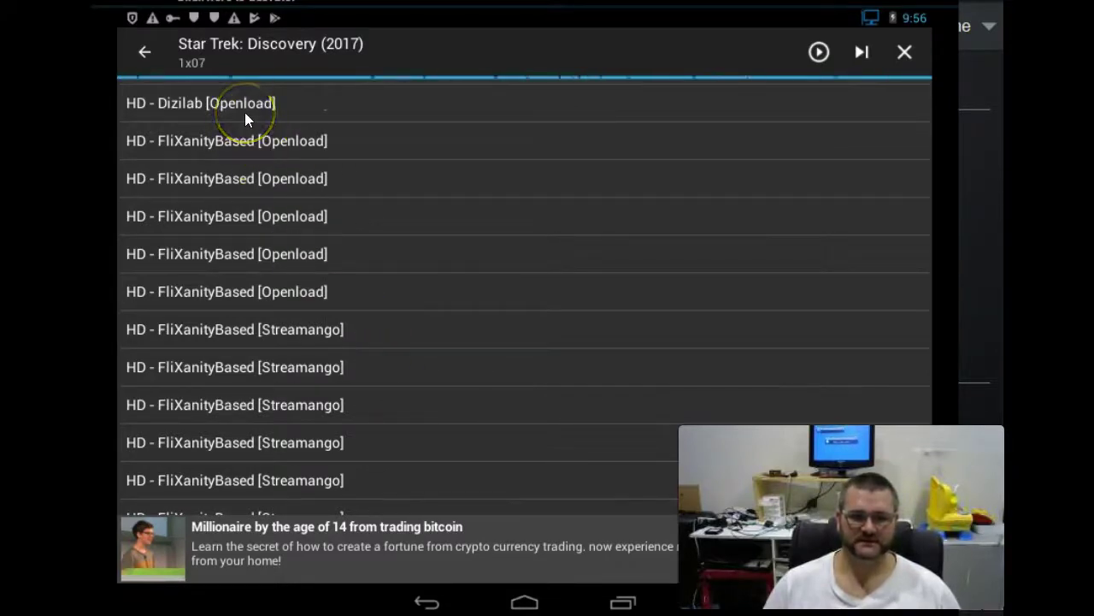
pyautogui.scroll(-5, 388, 350)
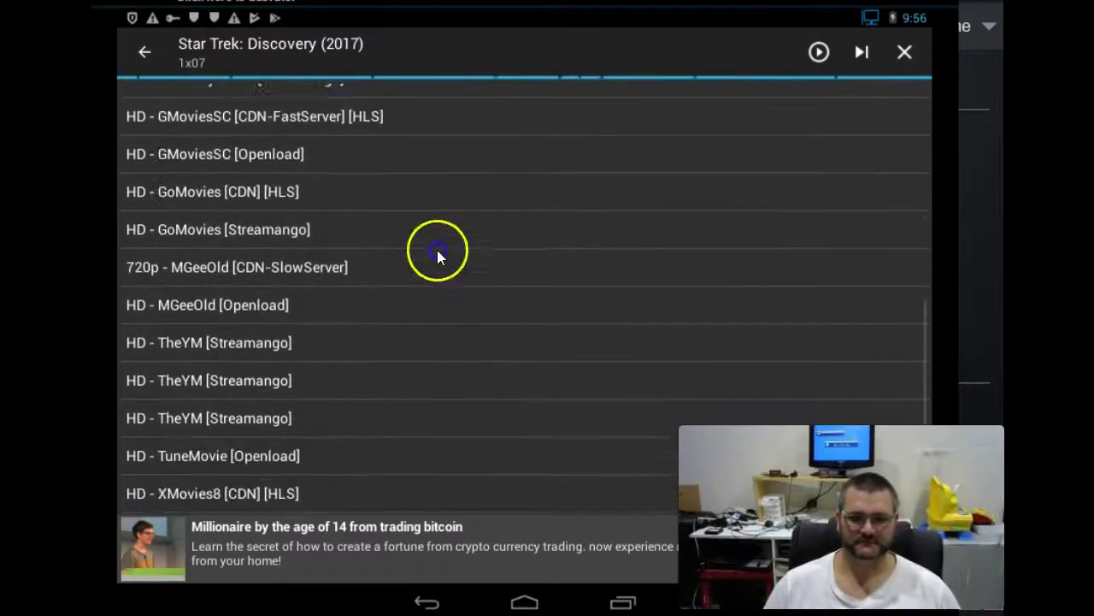
pyautogui.scroll(5, 446, 224)
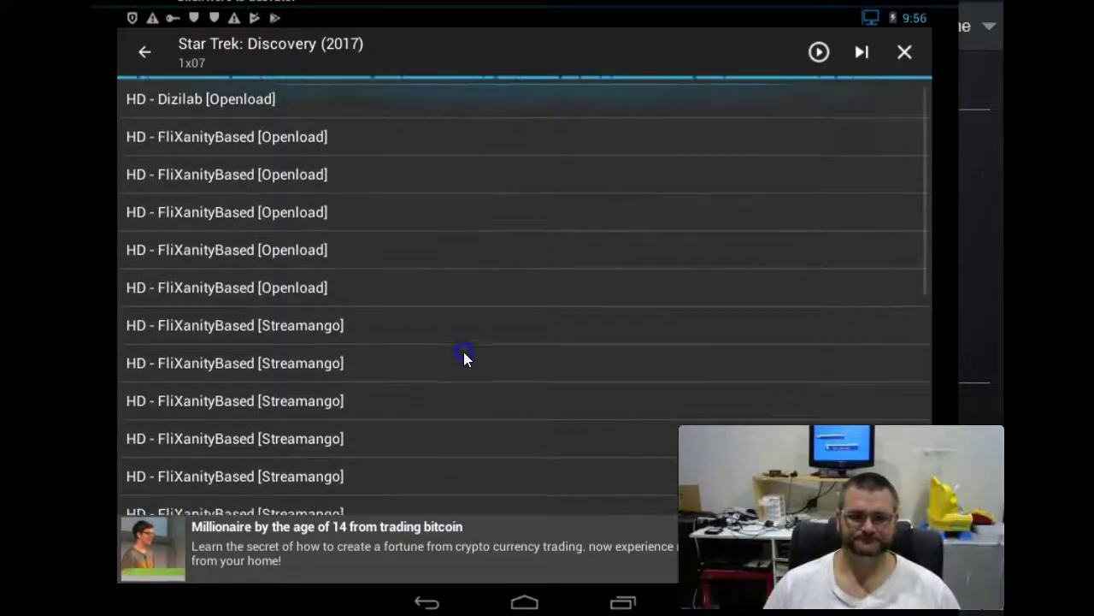
pyautogui.click(212, 110)
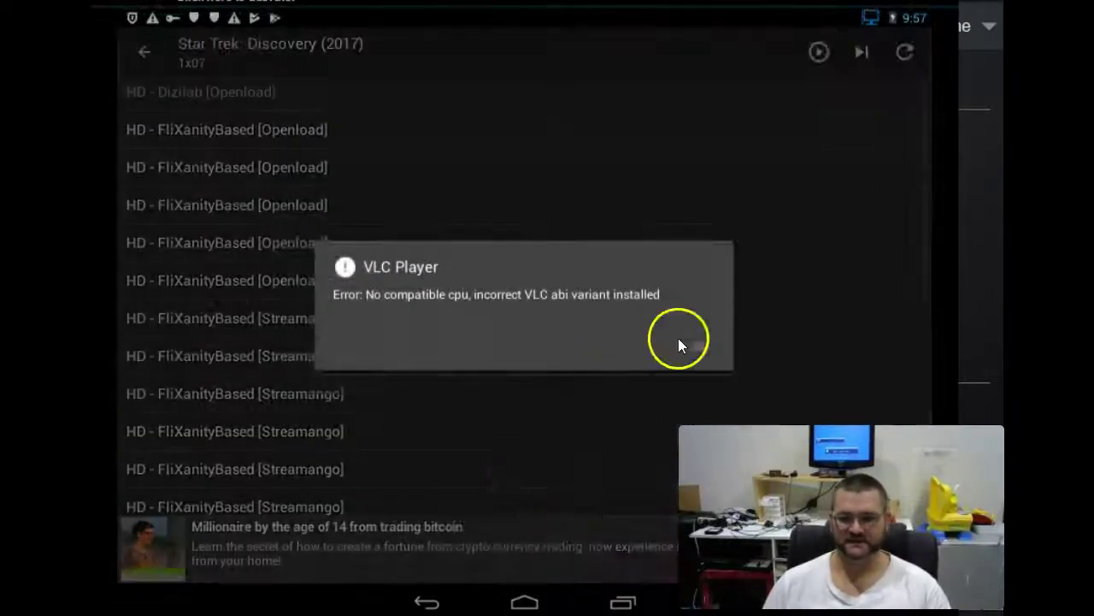
pyautogui.click(699, 347)
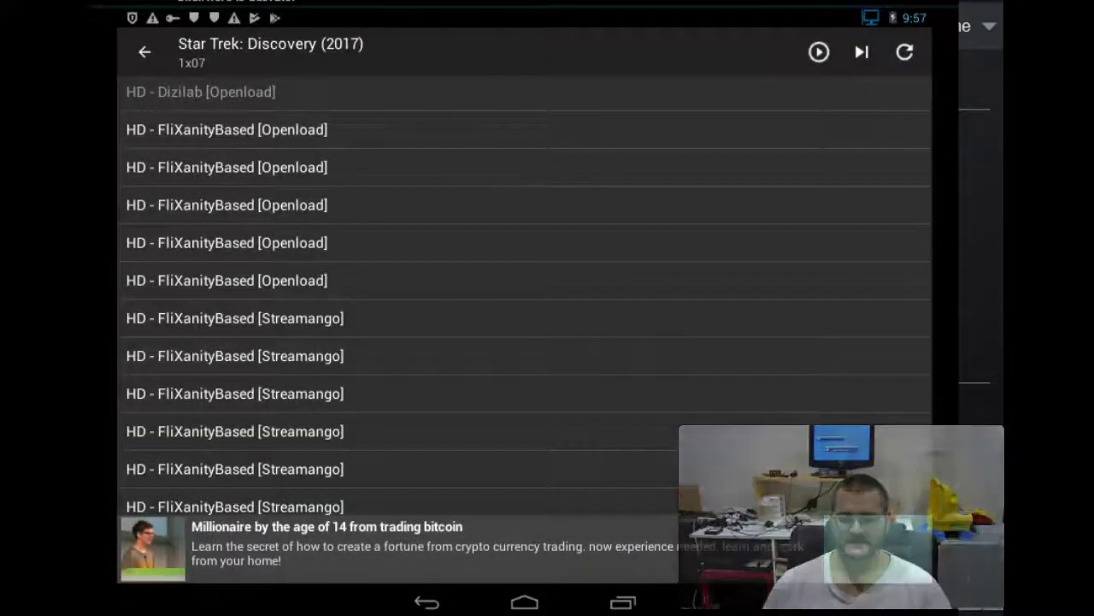